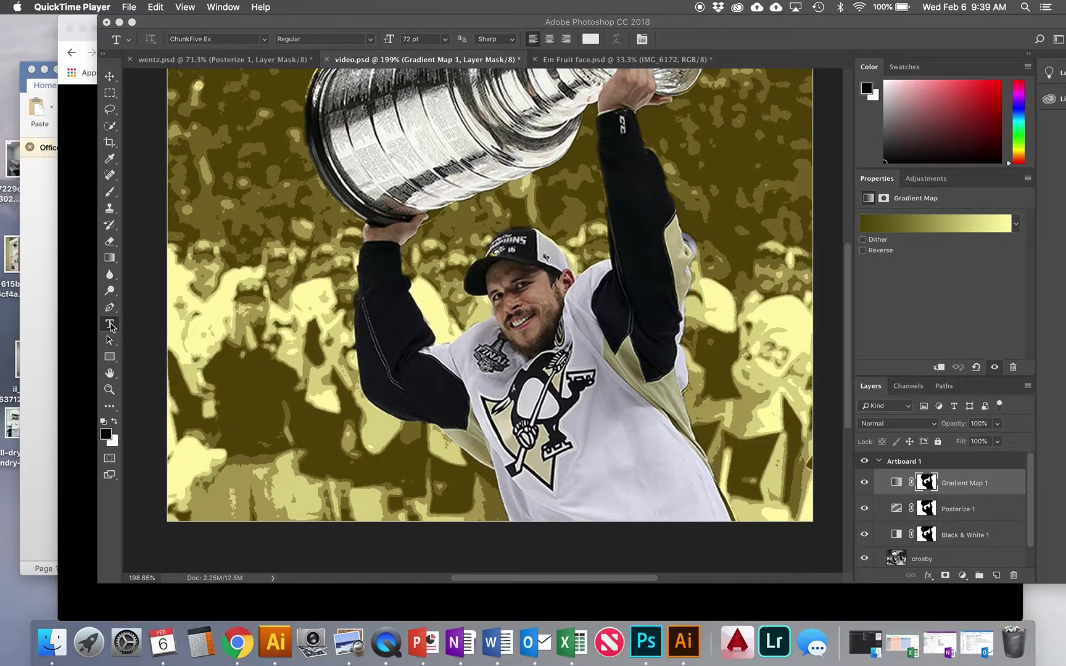
Step: Draw a trial text box on the photo, commit it, then delete that test text layer
click(285, 424)
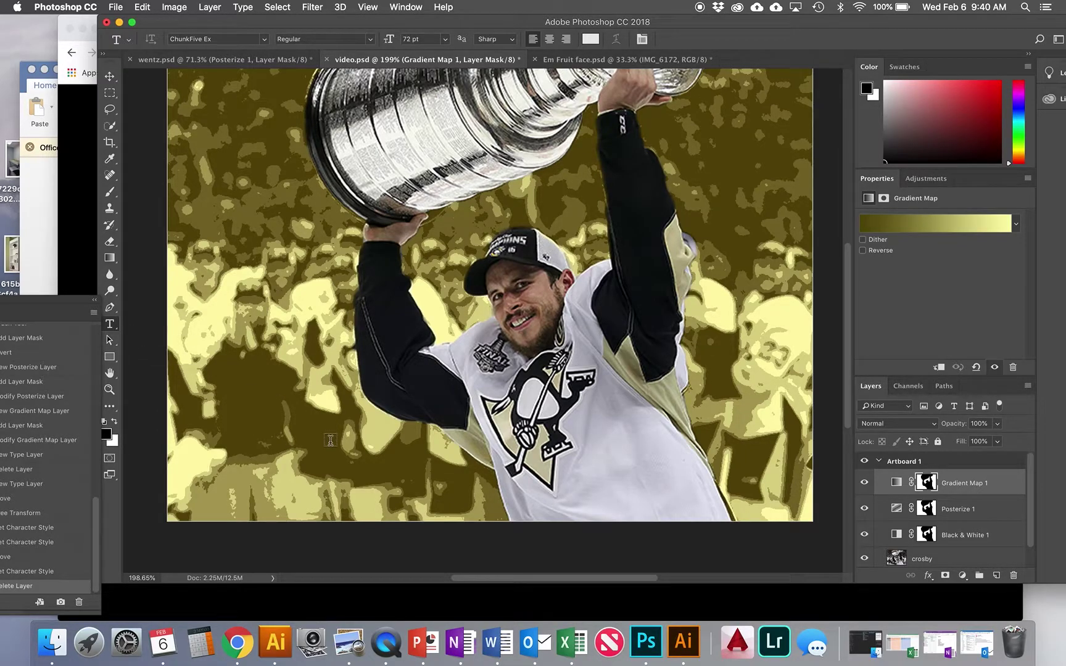
click(259, 340)
drag(260, 340, 281, 353)
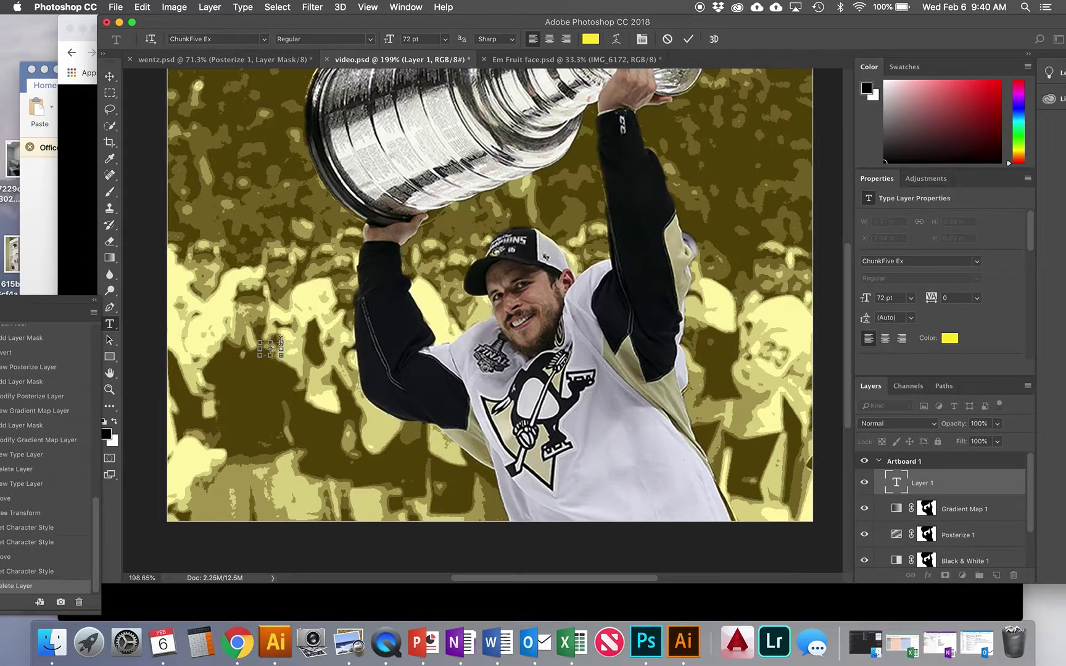
click(223, 205)
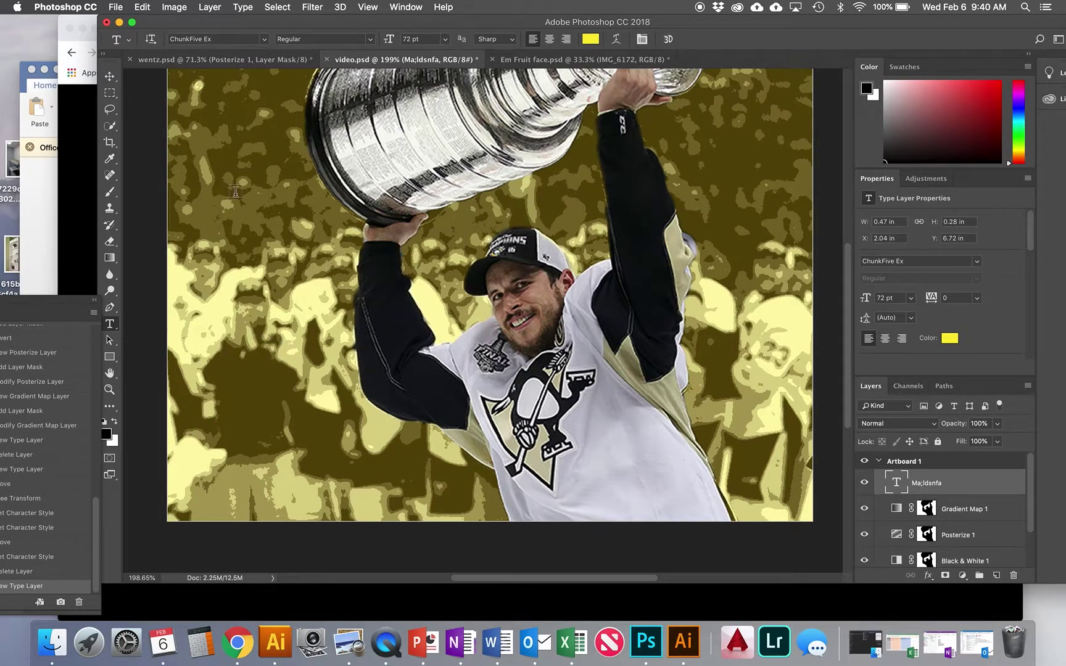
click(1013, 575)
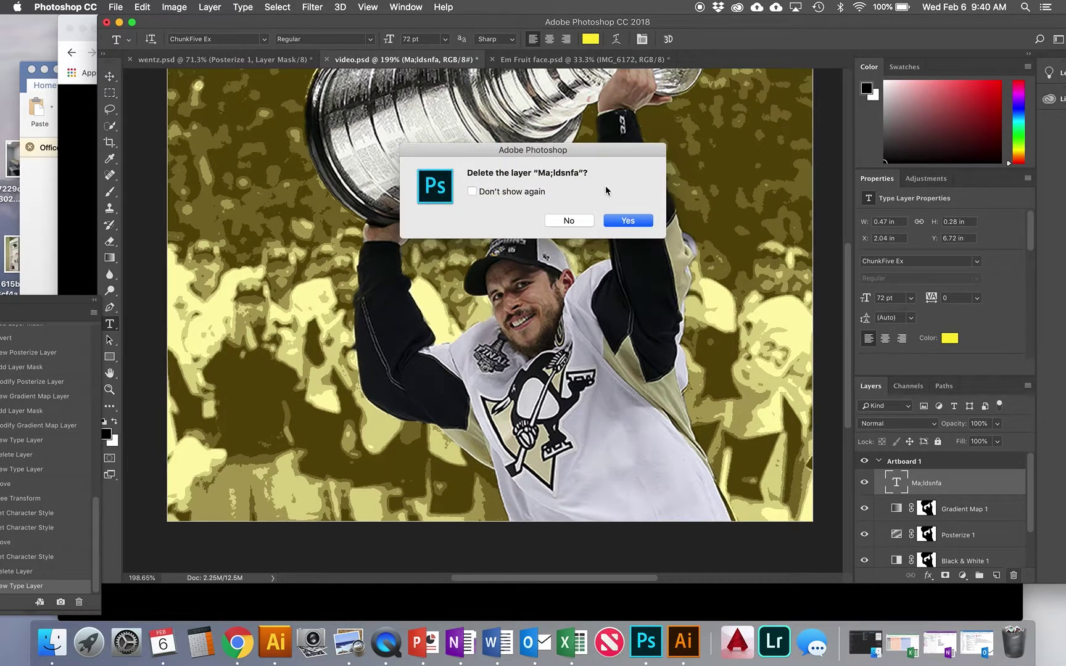
click(617, 221)
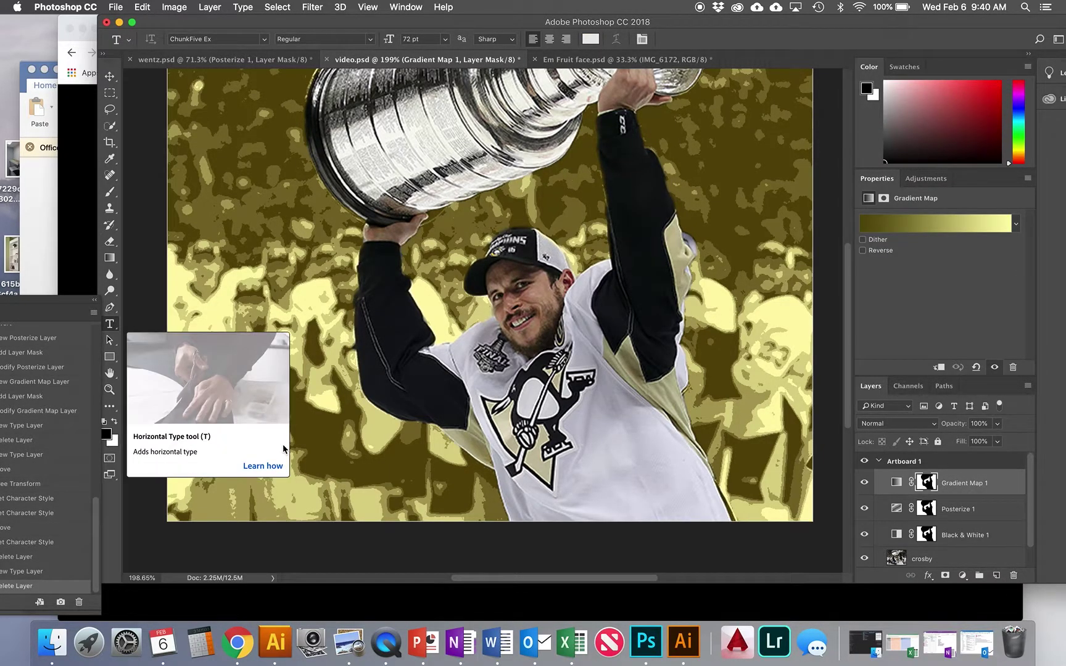
Step: Type the player's name as title text and move it lower over the jersey
click(322, 445)
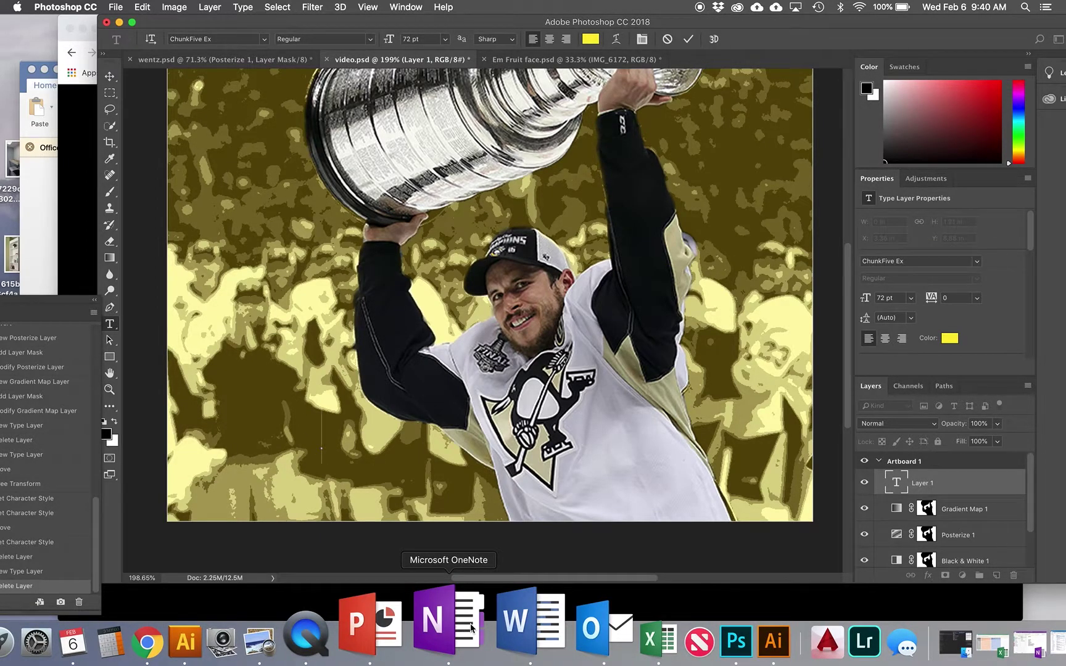
text(Syd)
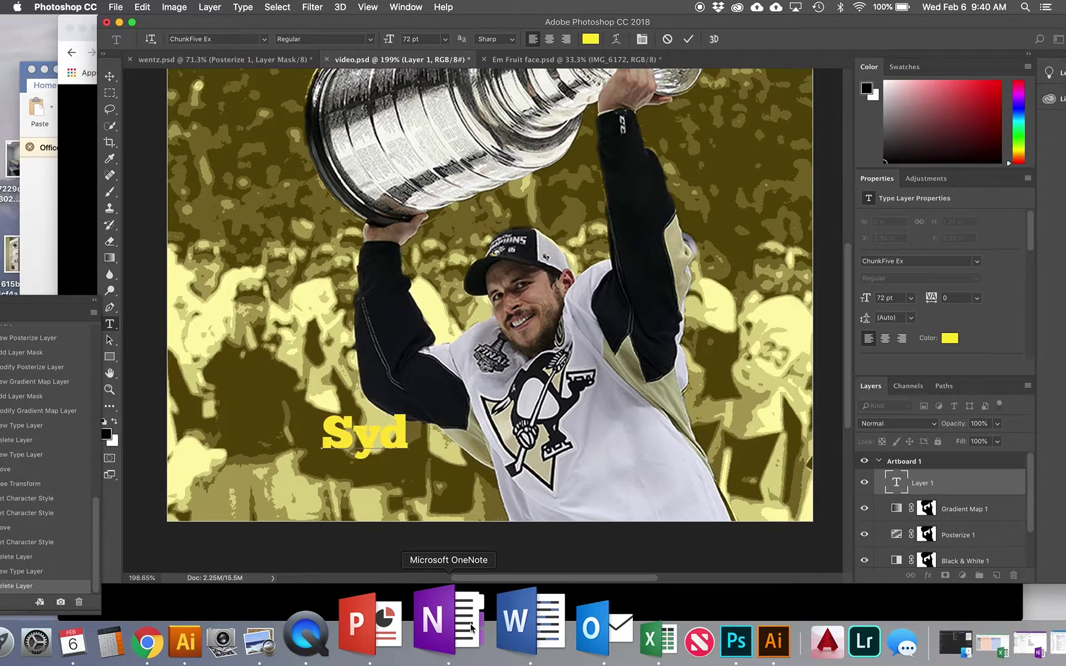
text(ney Co)
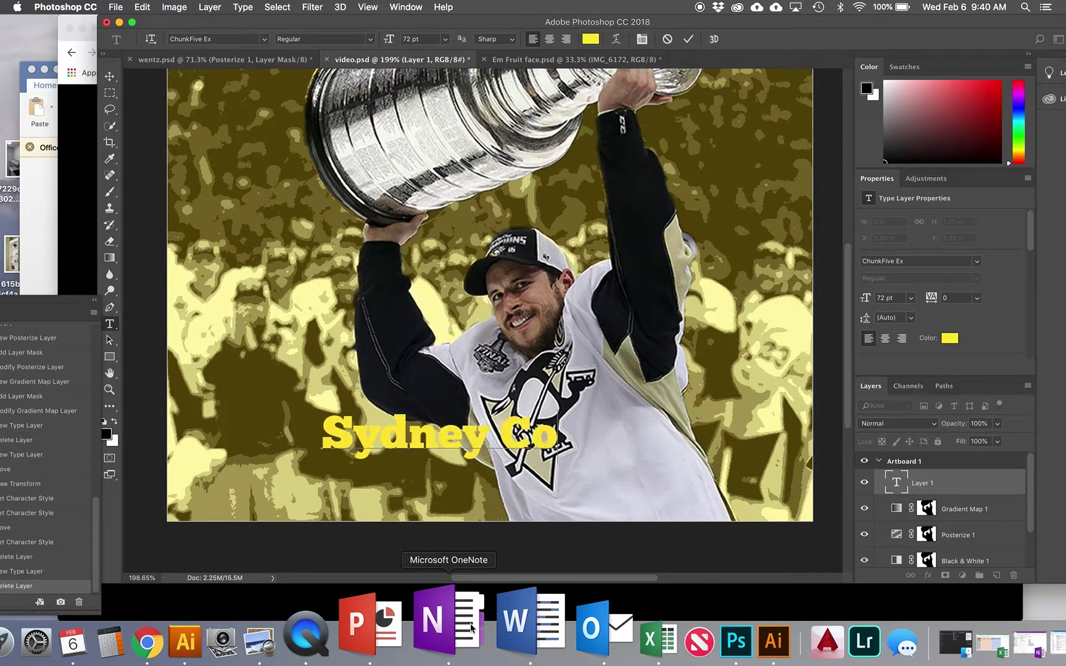
key(BackSpace)
text(rosby)
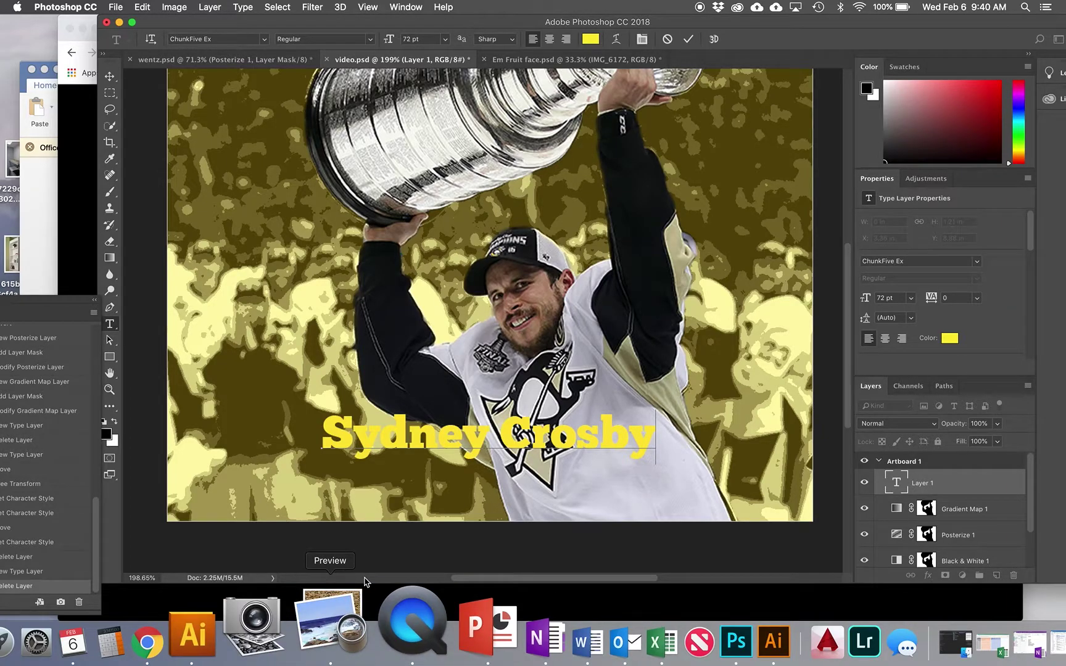
click(110, 76)
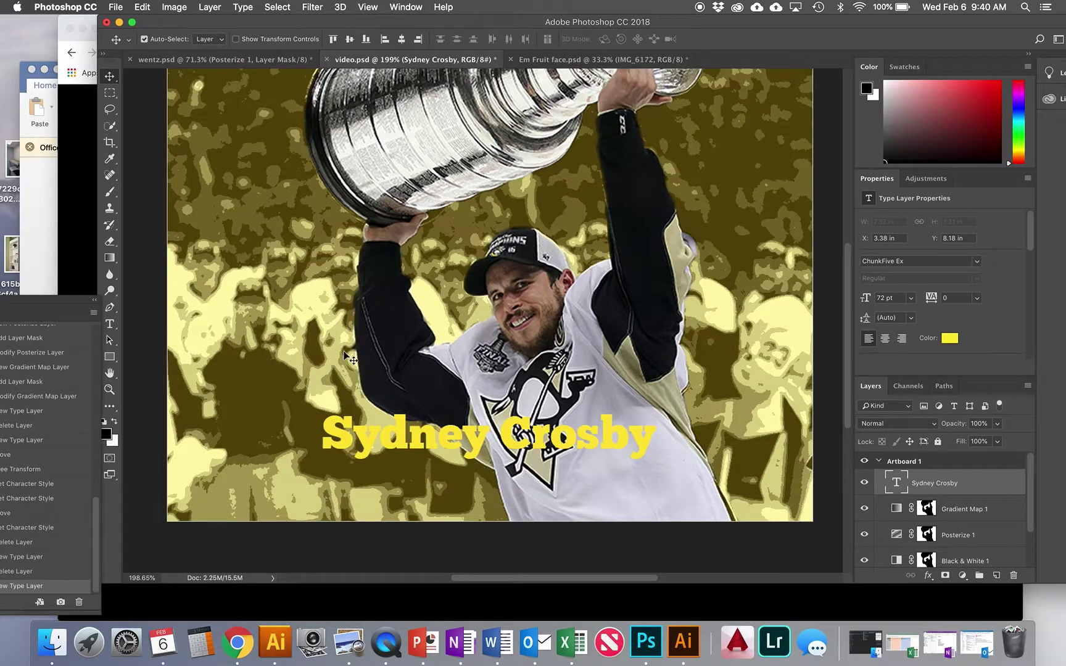
drag(408, 436, 407, 470)
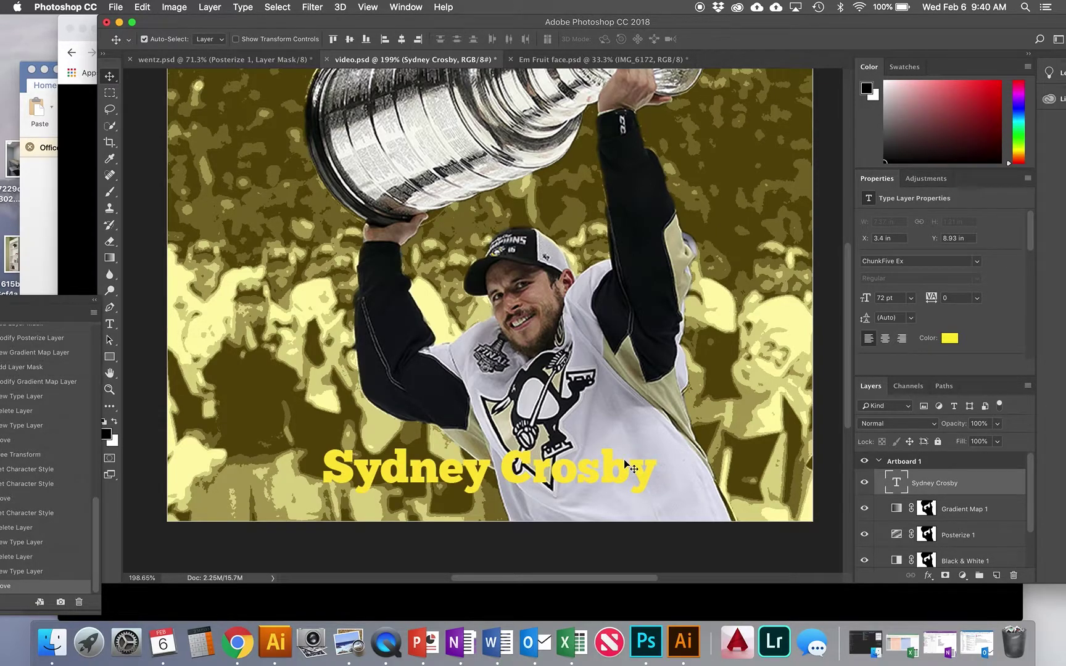
click(110, 324)
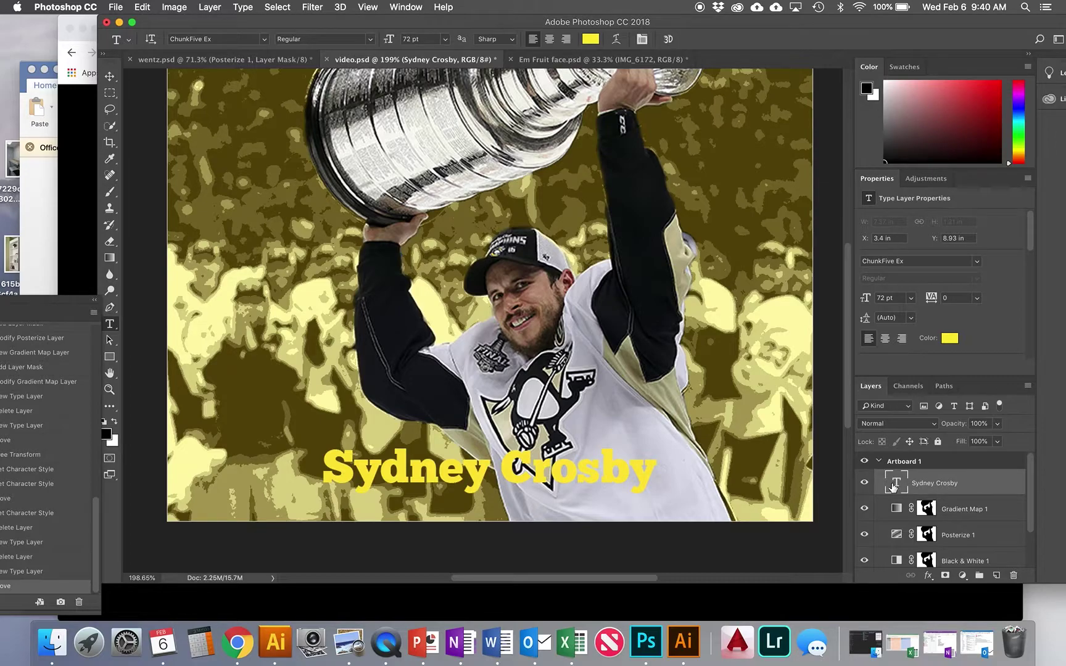
click(444, 39)
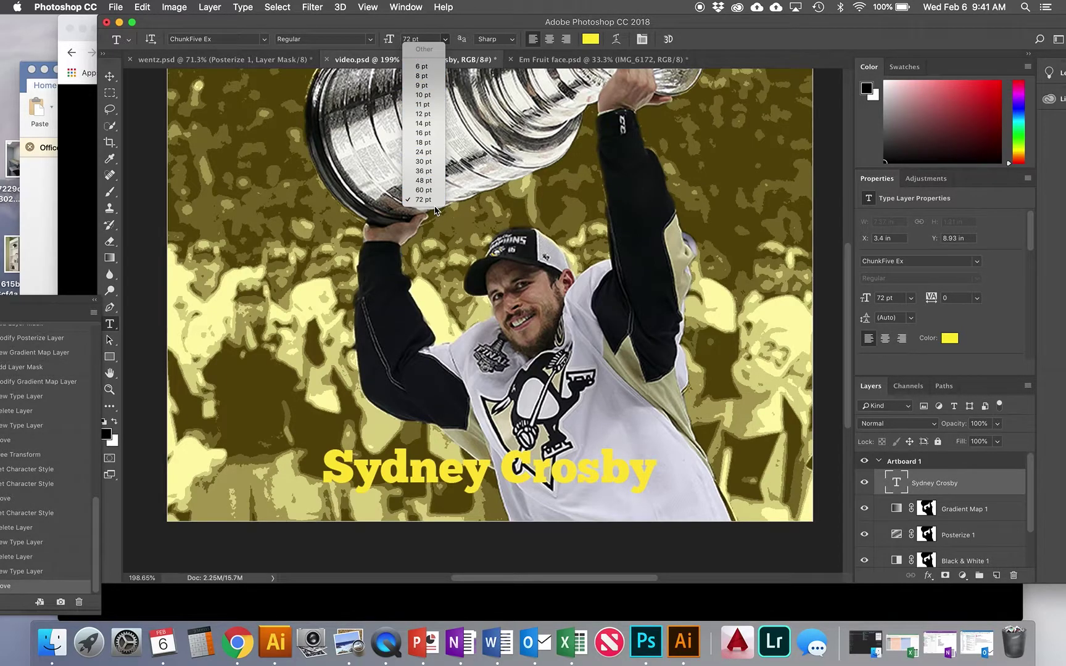
Step: Enlarge the title text to a 100 pt font size
click(427, 35)
click(426, 39)
text(1)
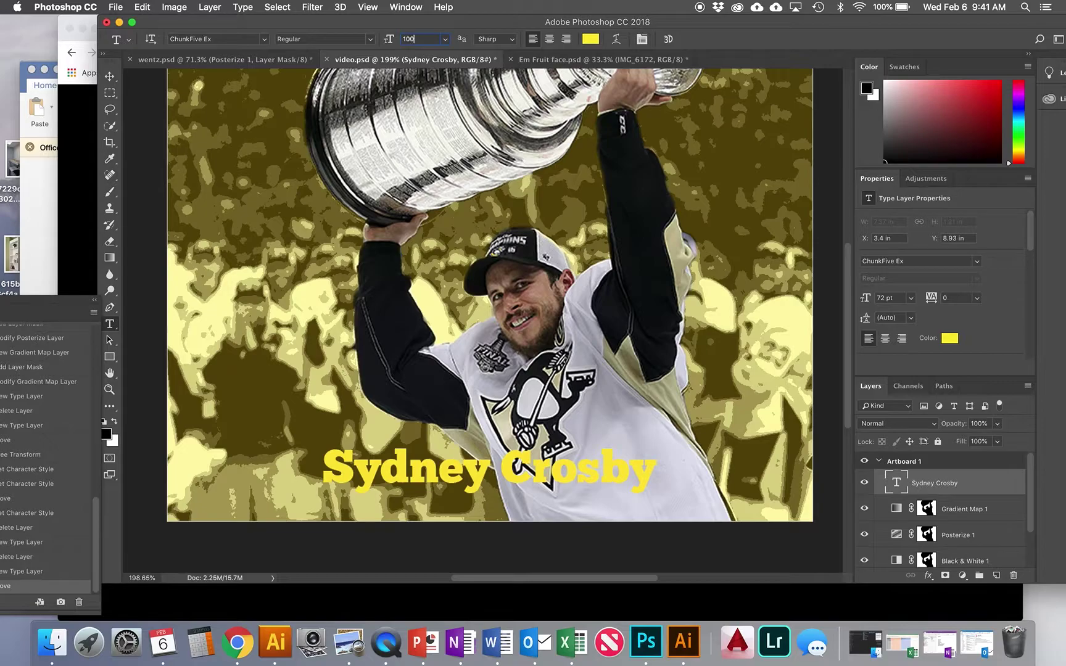
text(00)
key(Return)
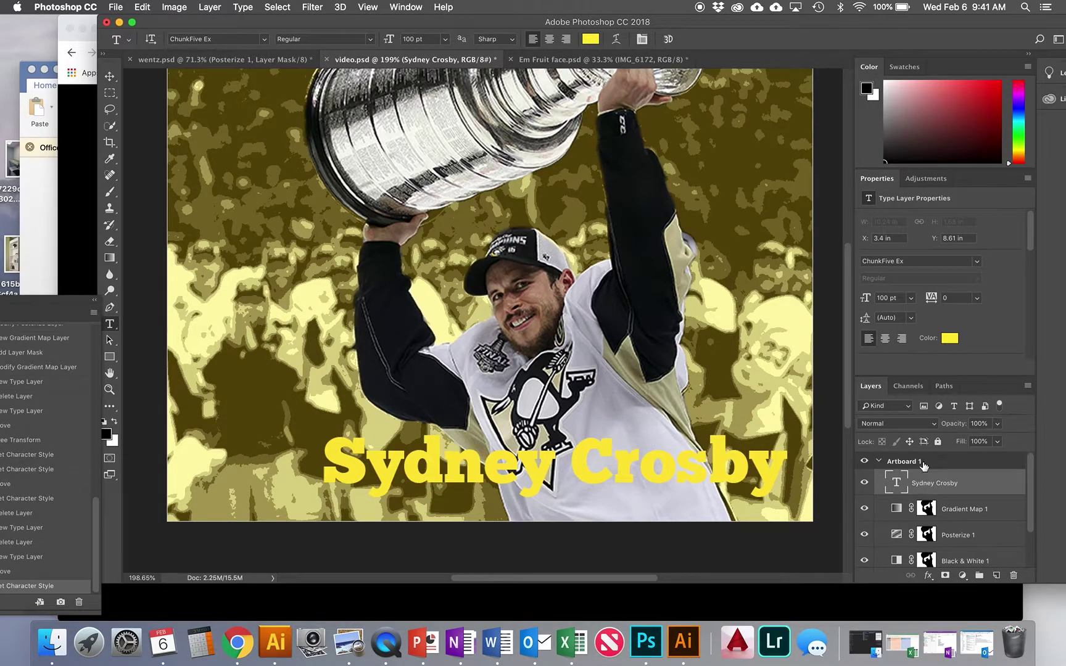
Step: In the title's text colour picker, sample several skin, jersey and cup tones from the photo
click(945, 339)
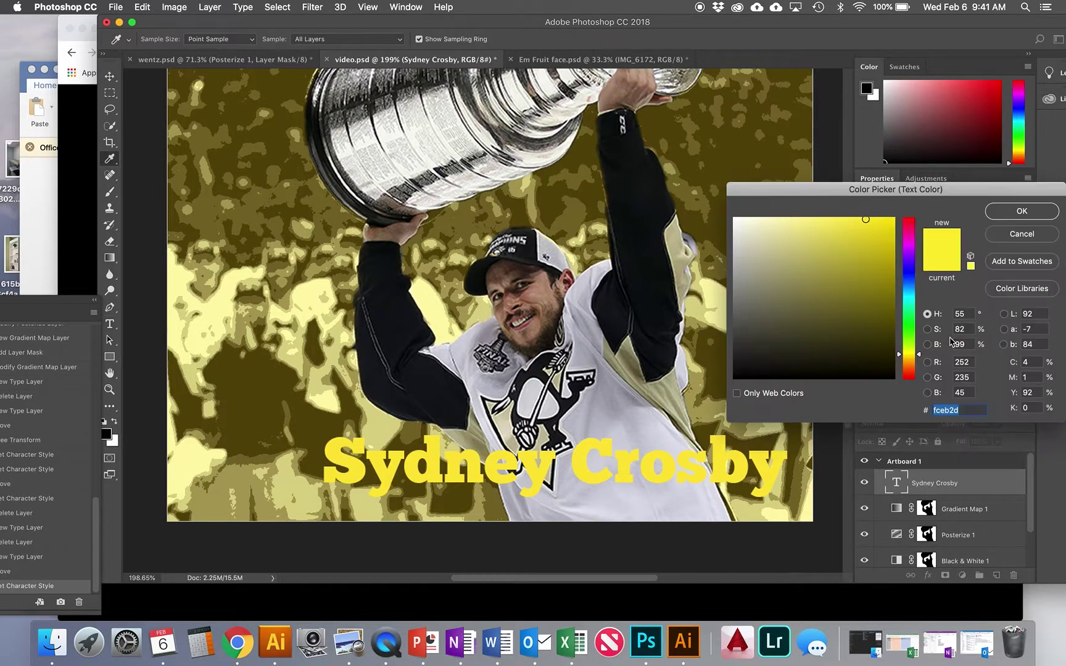
drag(888, 192, 850, 141)
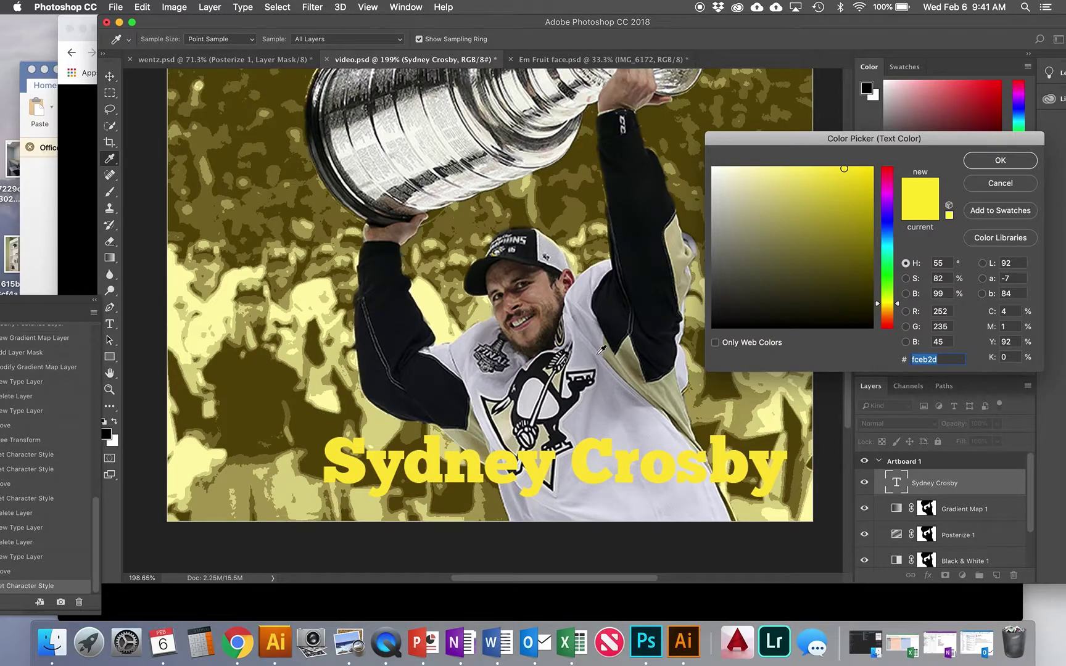
click(543, 291)
click(542, 287)
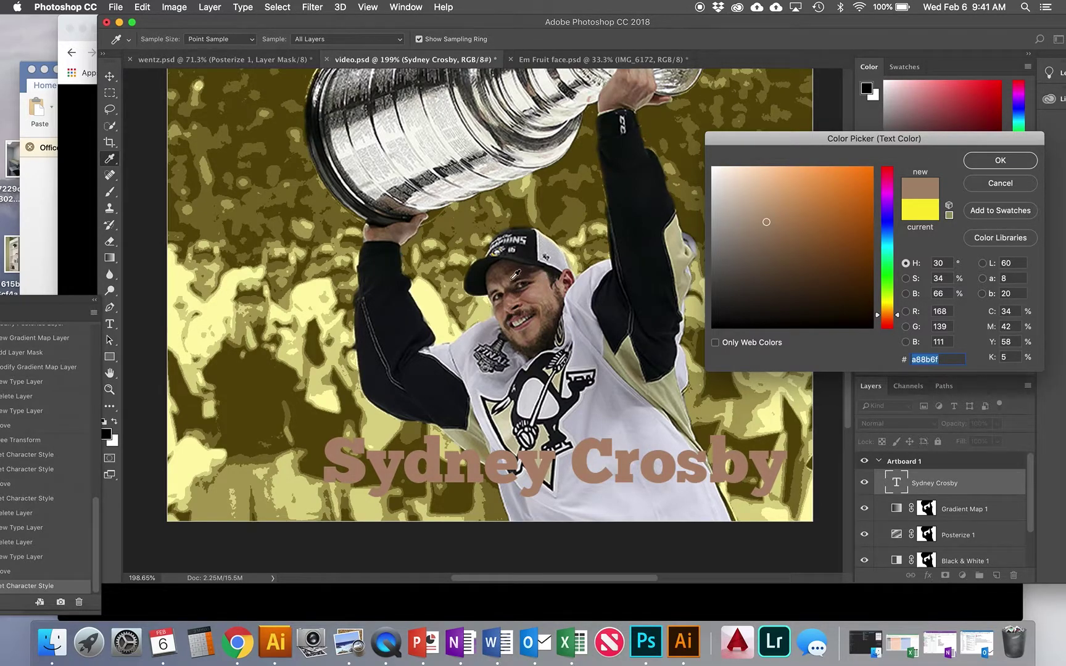
click(524, 287)
click(522, 384)
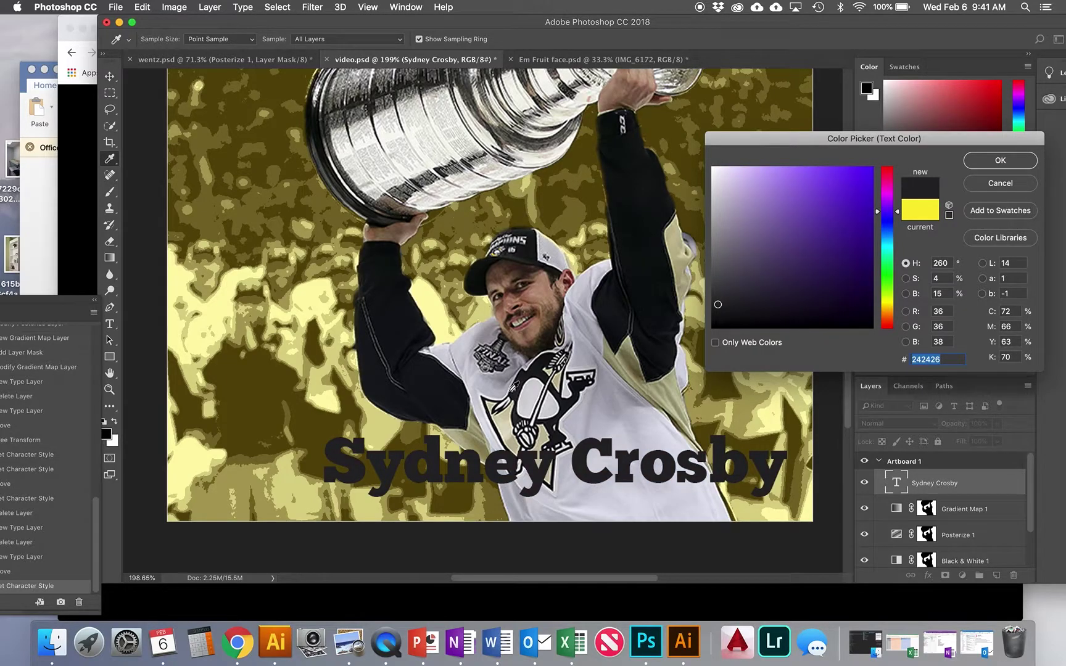
click(339, 186)
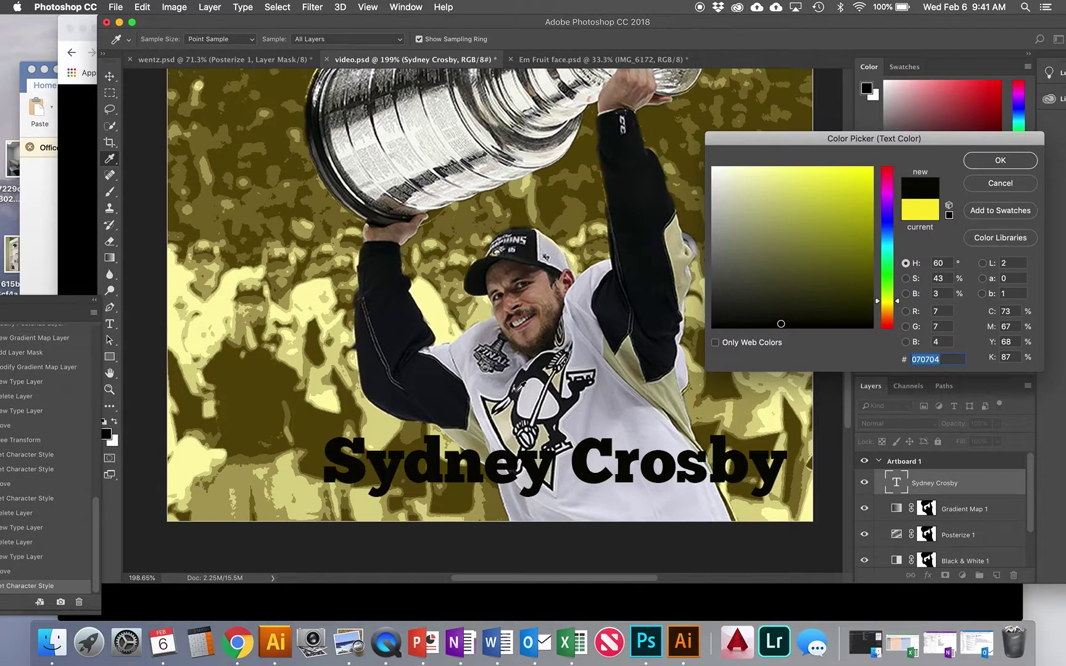
click(511, 408)
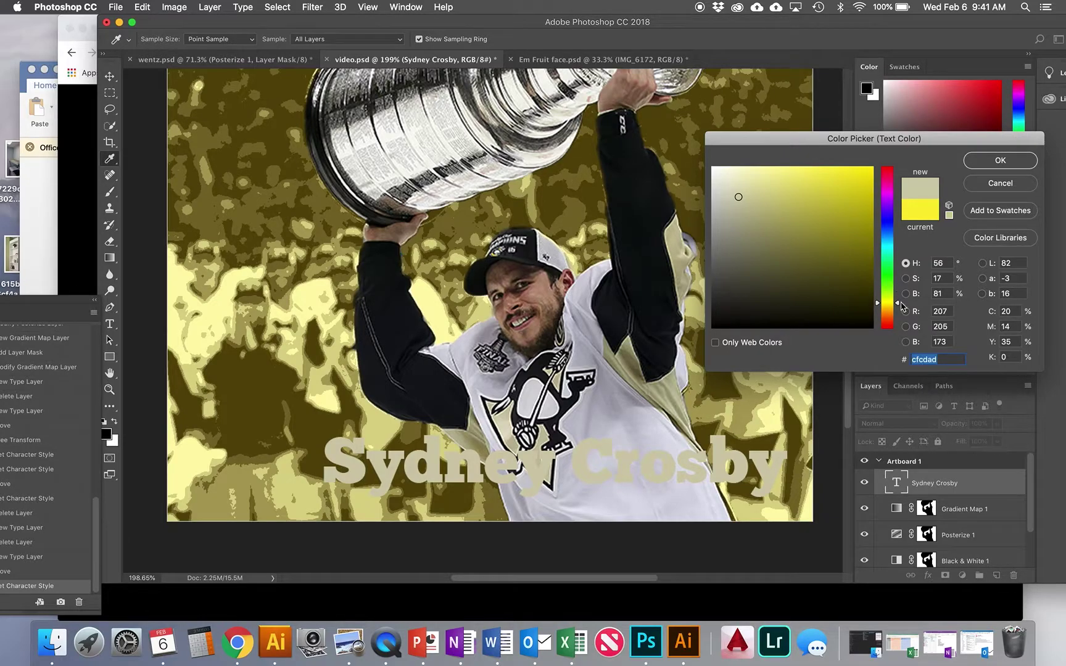
Step: Tune the text colour to a saturated lemon yellow, #fbef2b, and confirm it
drag(887, 306, 888, 310)
drag(850, 191, 845, 169)
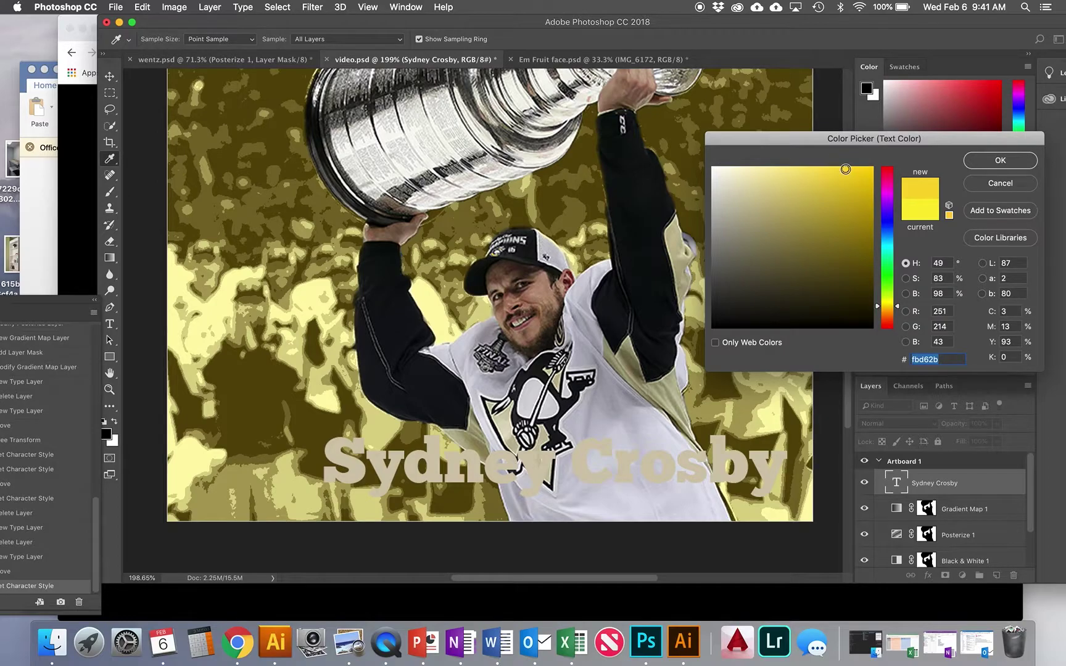
drag(890, 307, 890, 304)
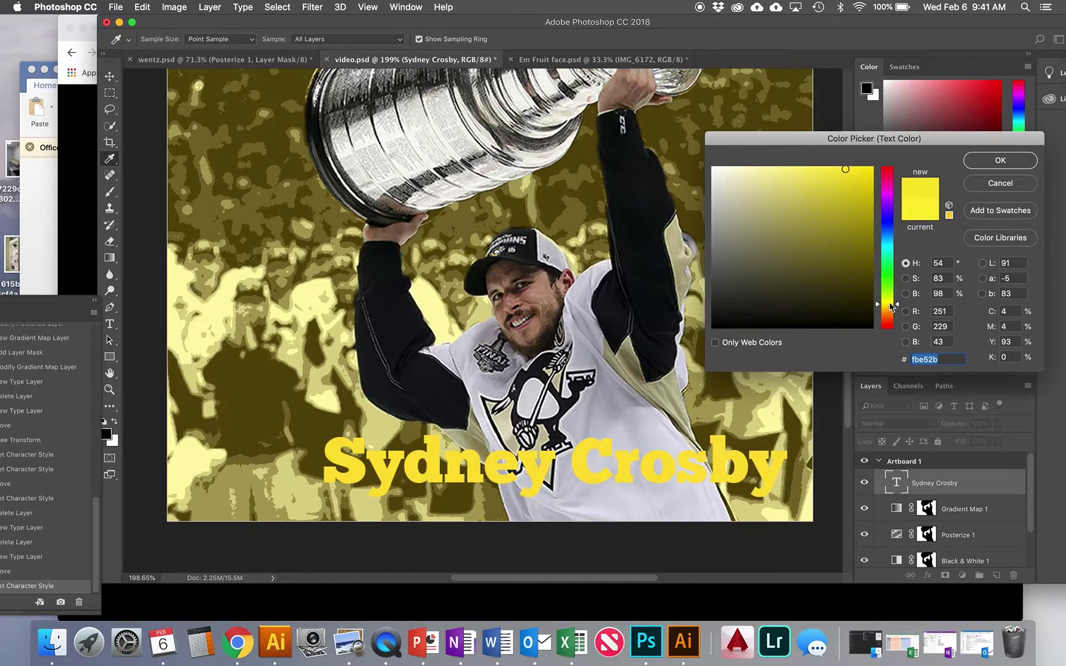
click(889, 303)
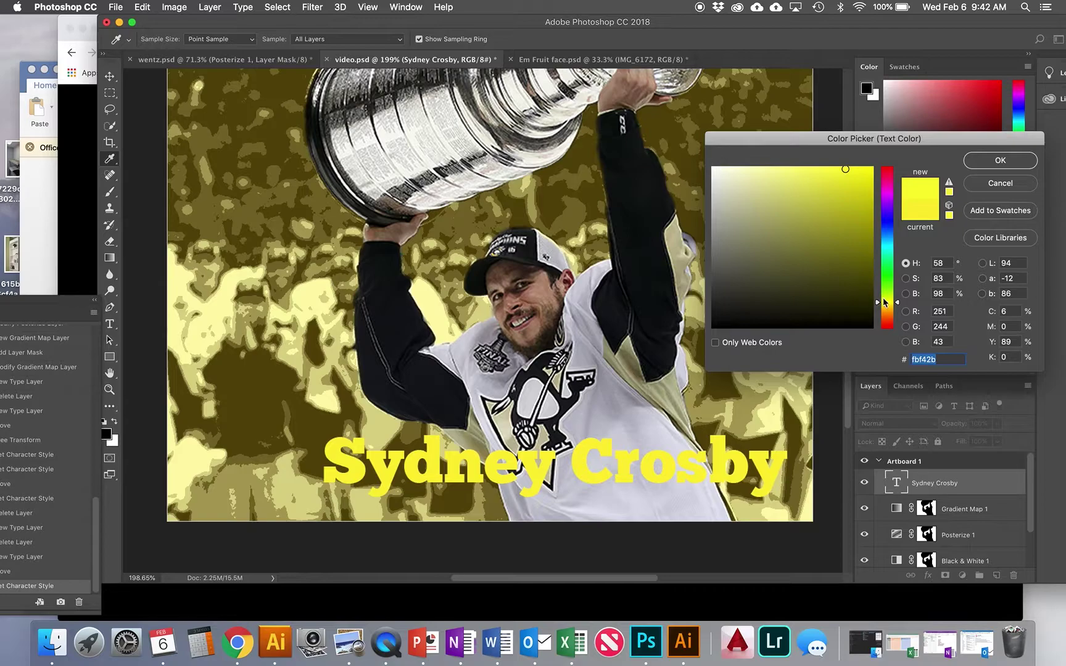
drag(887, 306, 887, 306)
click(997, 162)
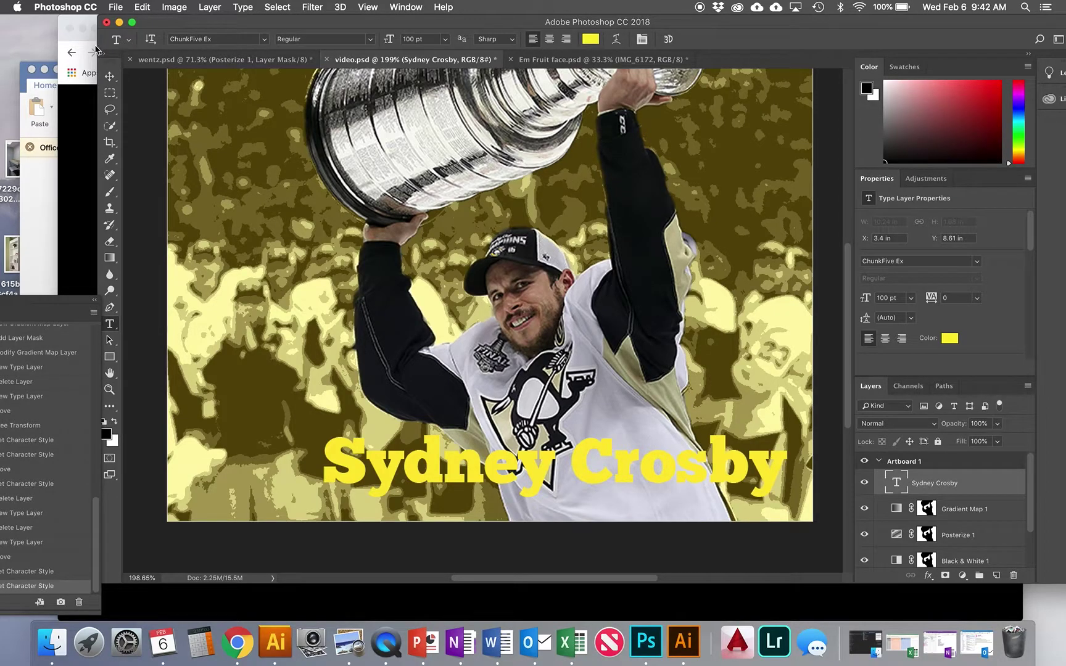
Step: Shift the title text left so it starts at about X 1.8 in
key(v)
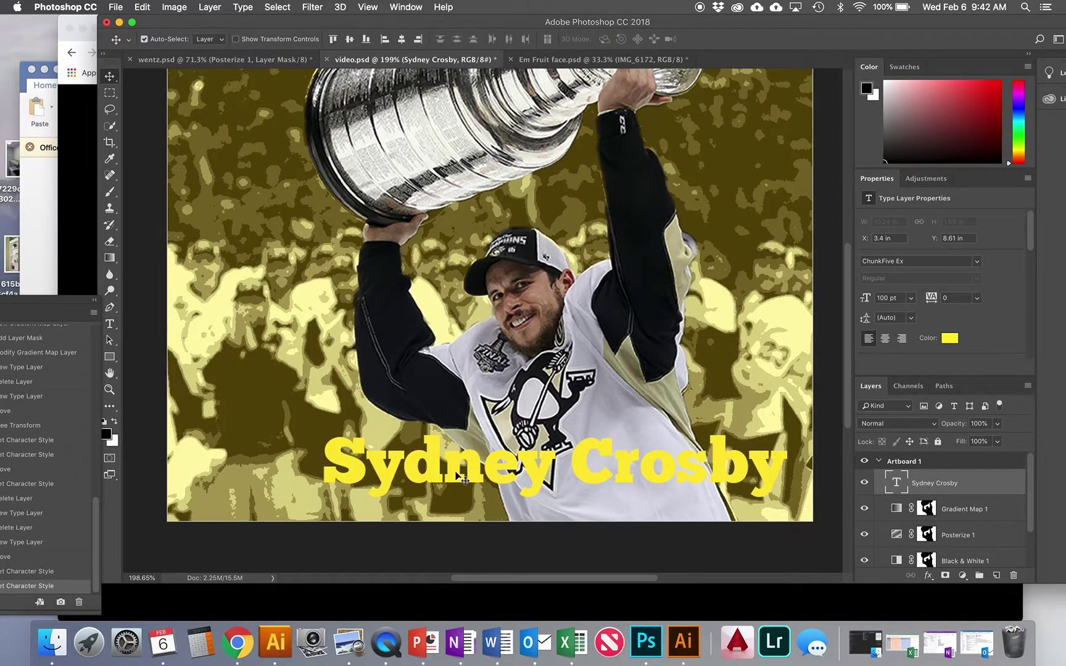
drag(456, 476, 378, 475)
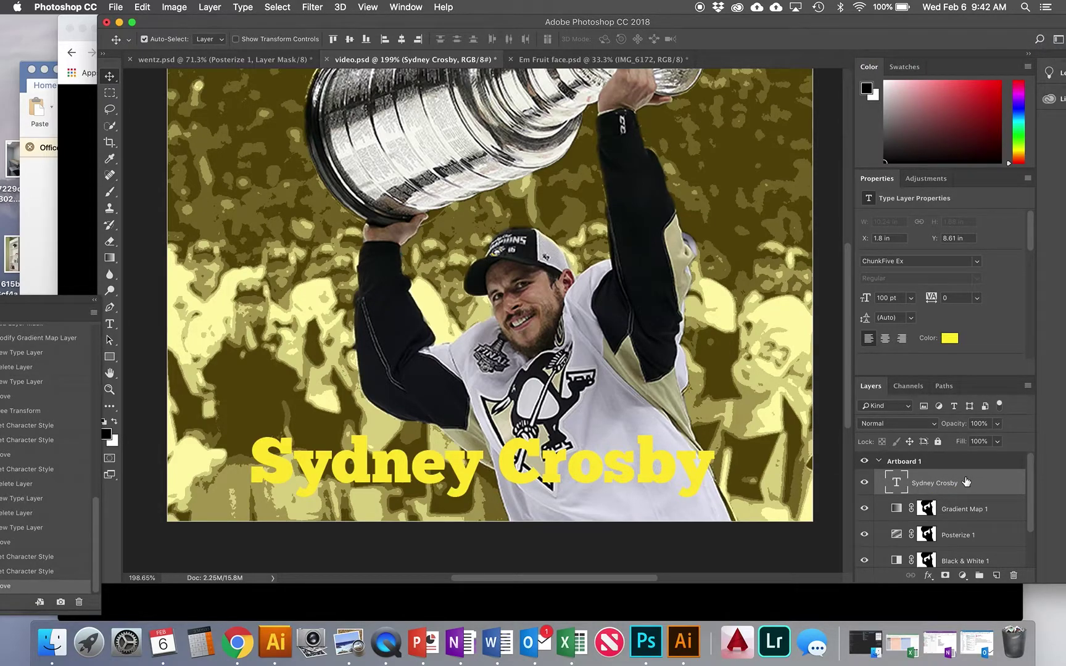
Step: Open Layer Style for the title layer and enable a Stroke outline
double_click(966, 482)
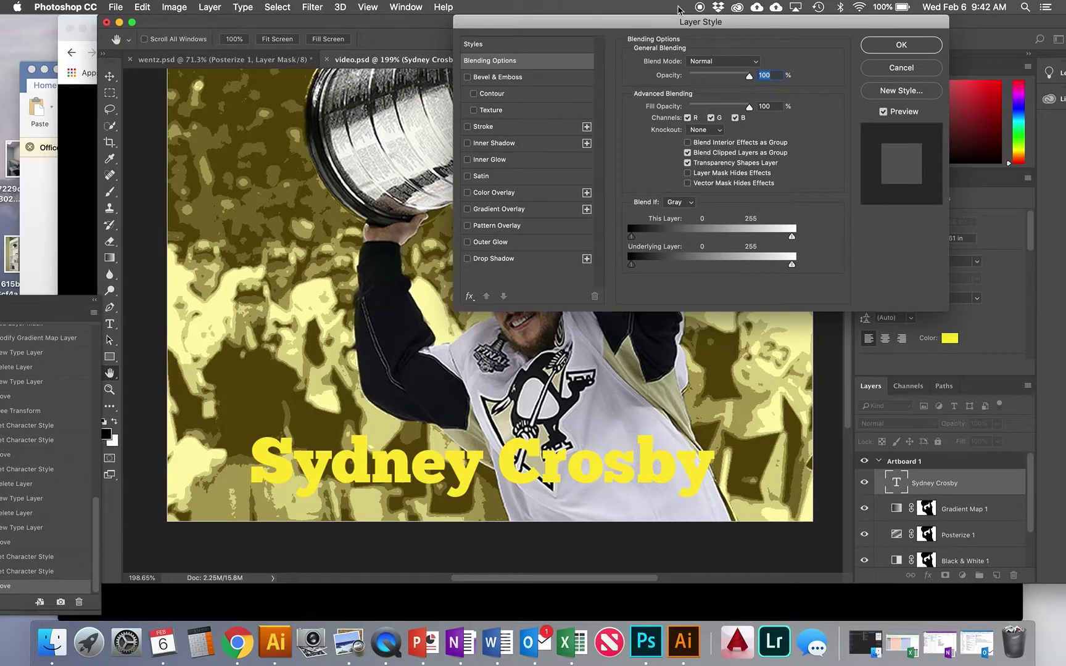
drag(683, 24, 619, 79)
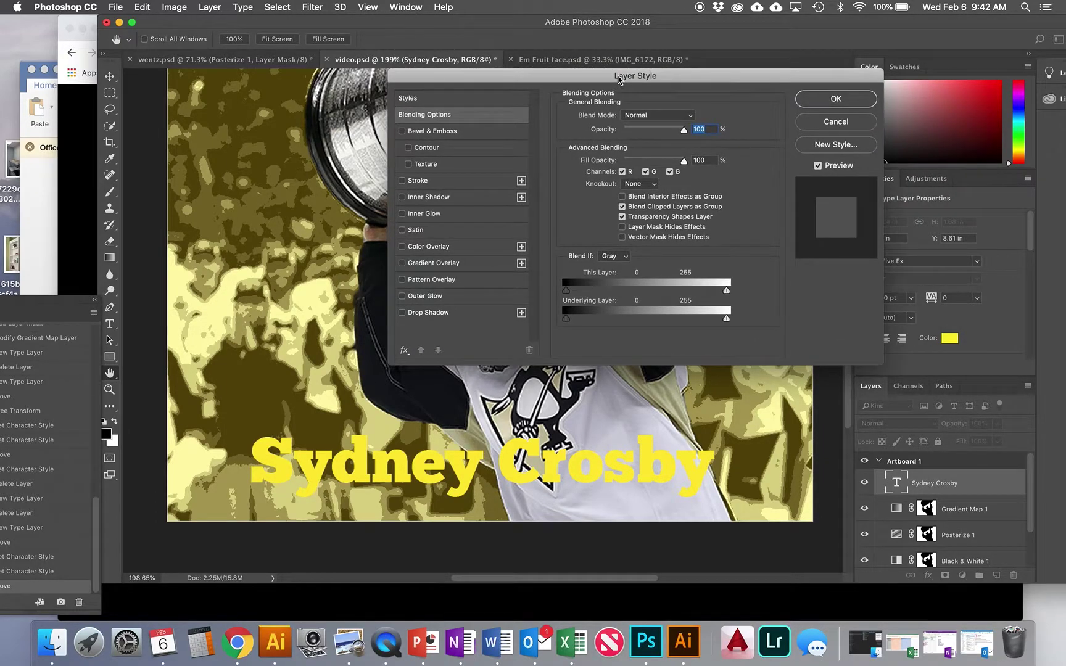
click(855, 123)
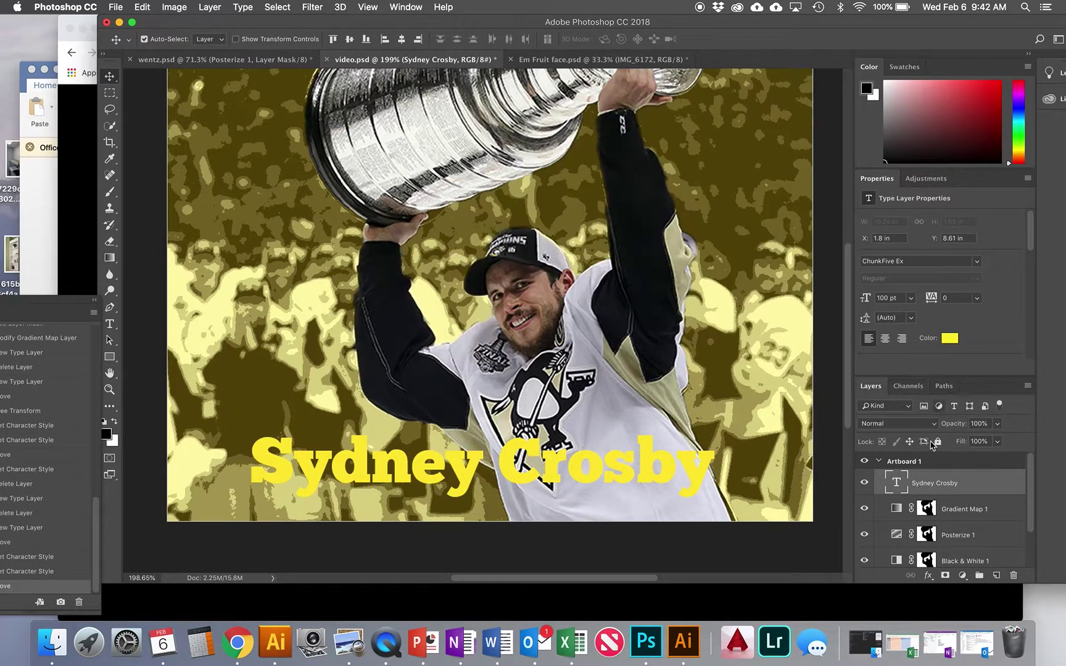
click(929, 576)
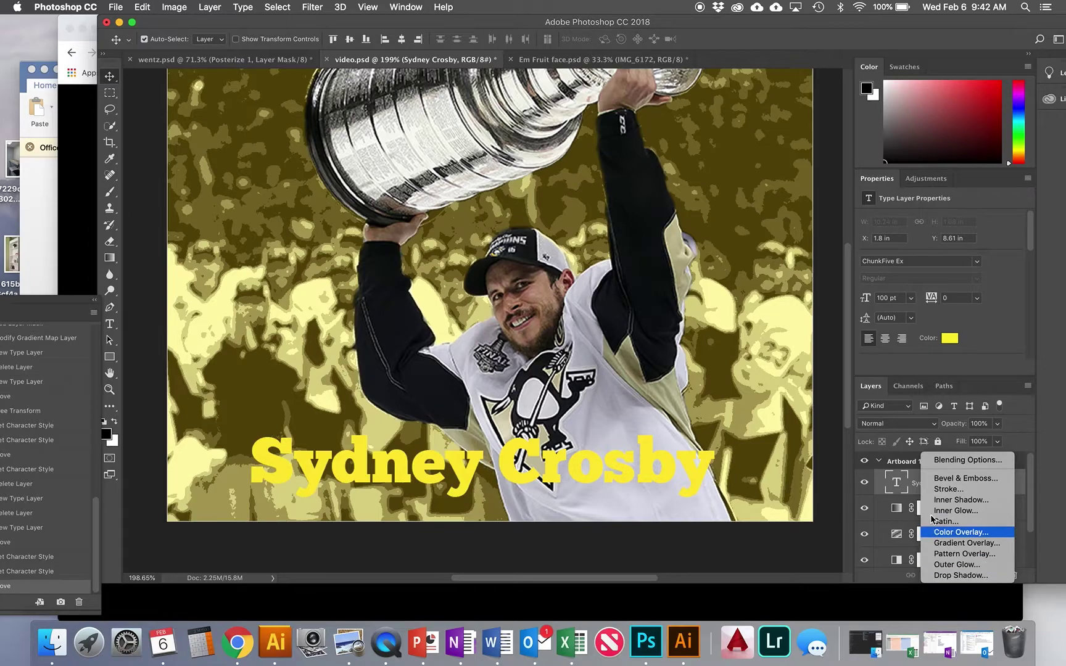
click(917, 483)
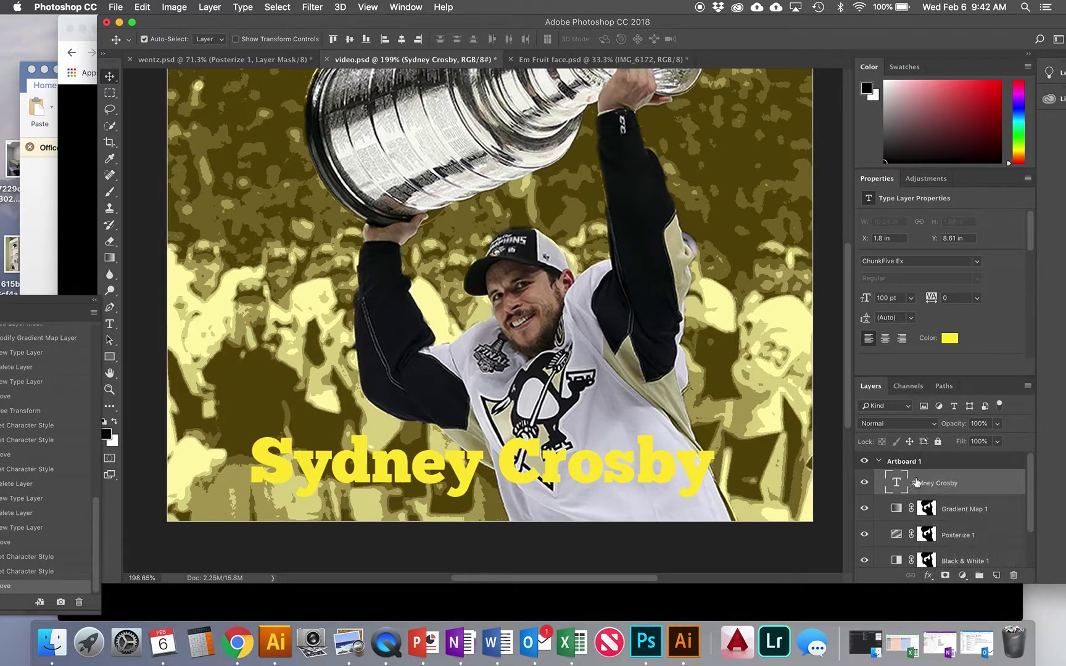
double_click(947, 476)
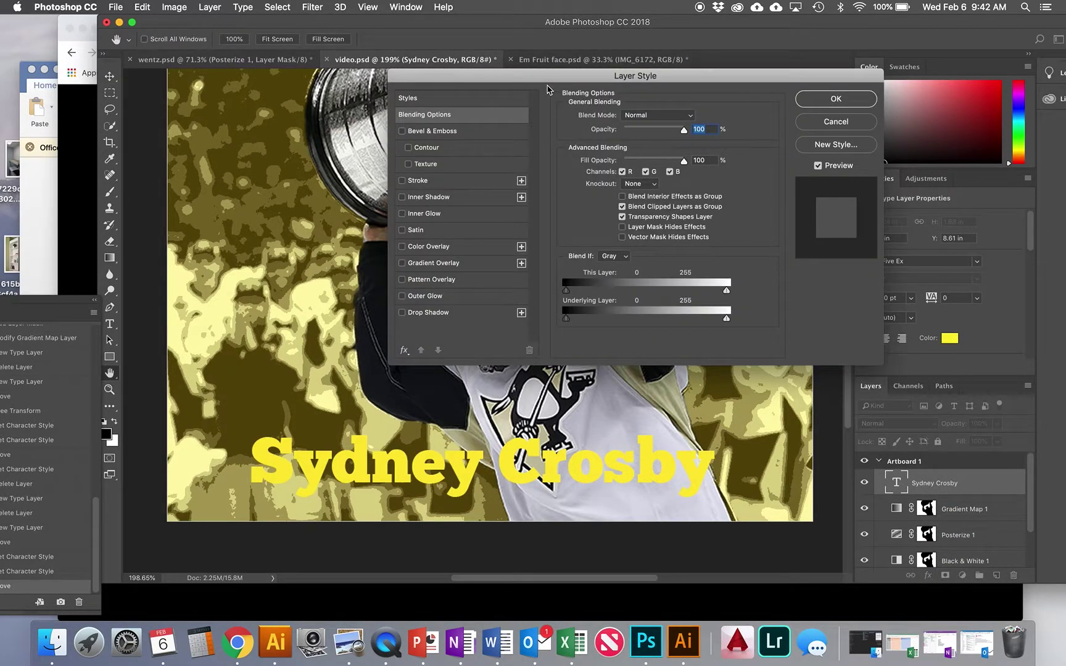
drag(538, 76, 567, 87)
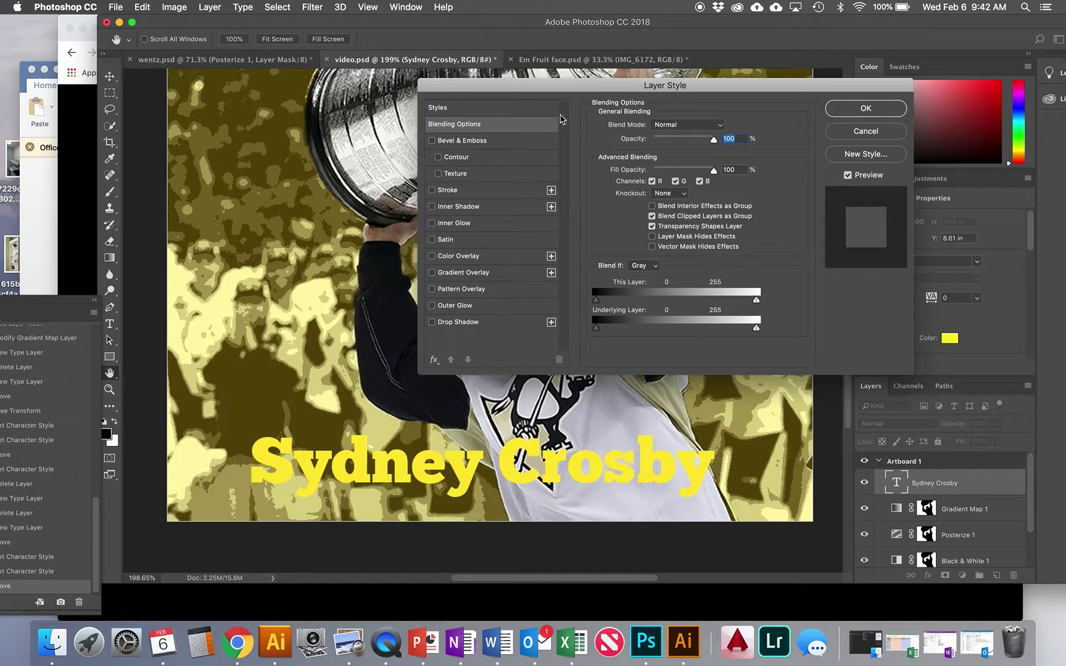
click(432, 191)
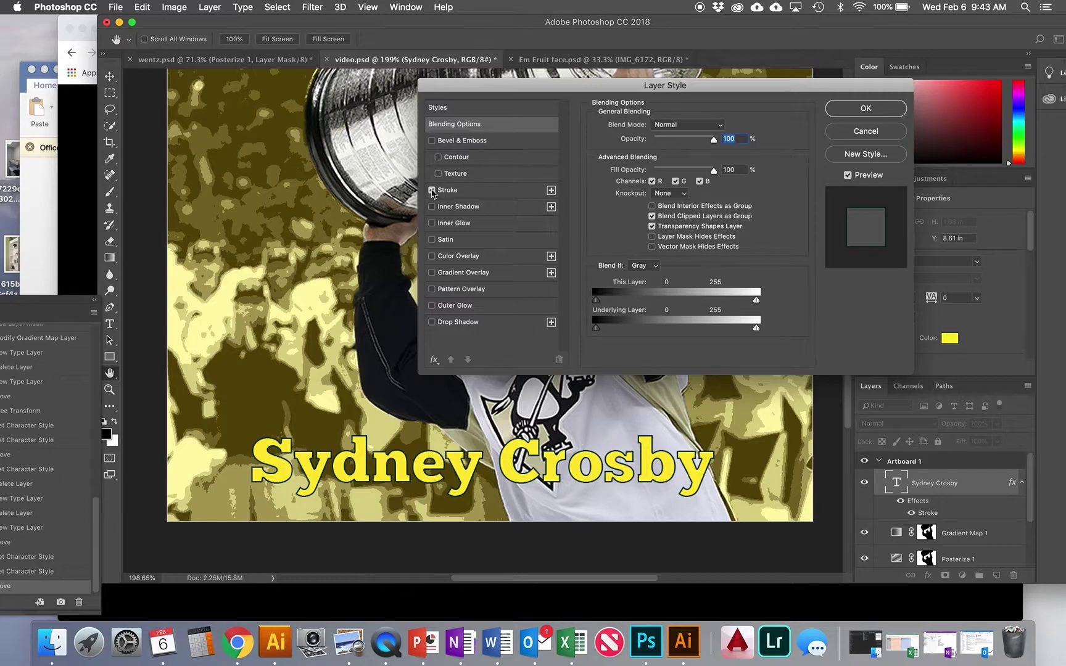
Step: Make the title stroke 2 px wide in near-black #121319 sampled from the sleeve
click(473, 195)
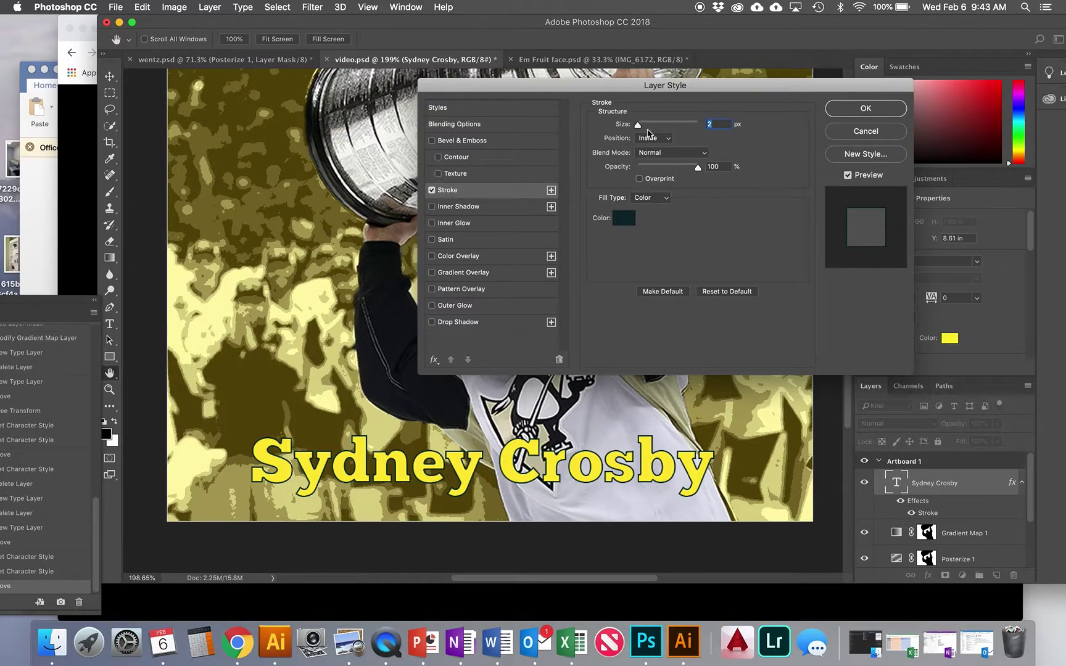
mouse_move(639, 126)
mouse_down()
mouse_move(654, 126)
mouse_move(639, 126)
mouse_up()
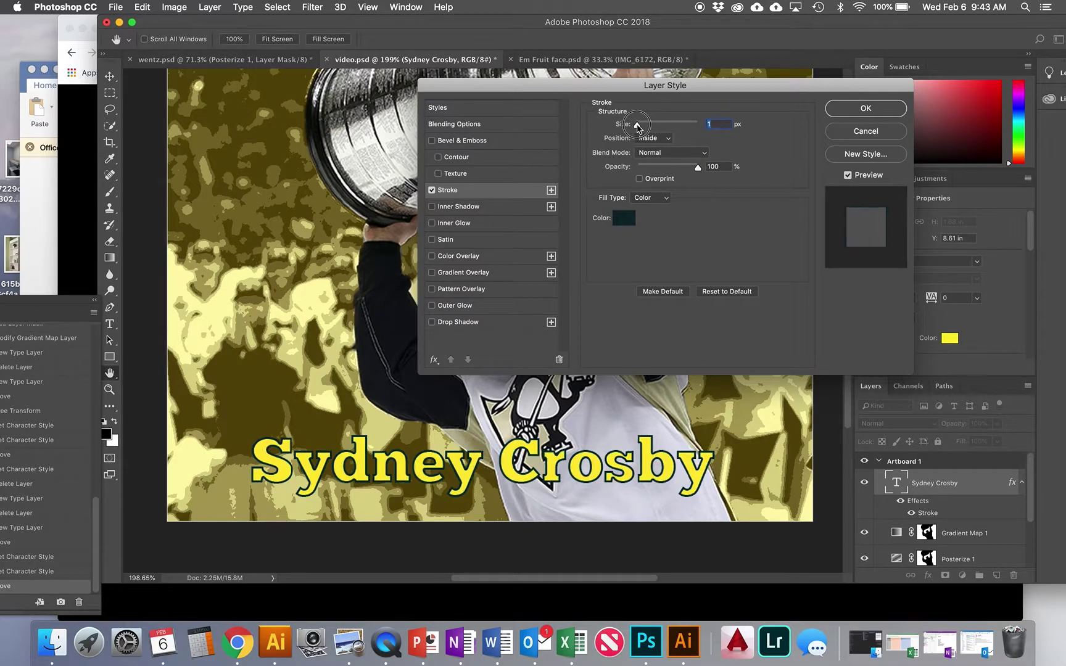
click(624, 218)
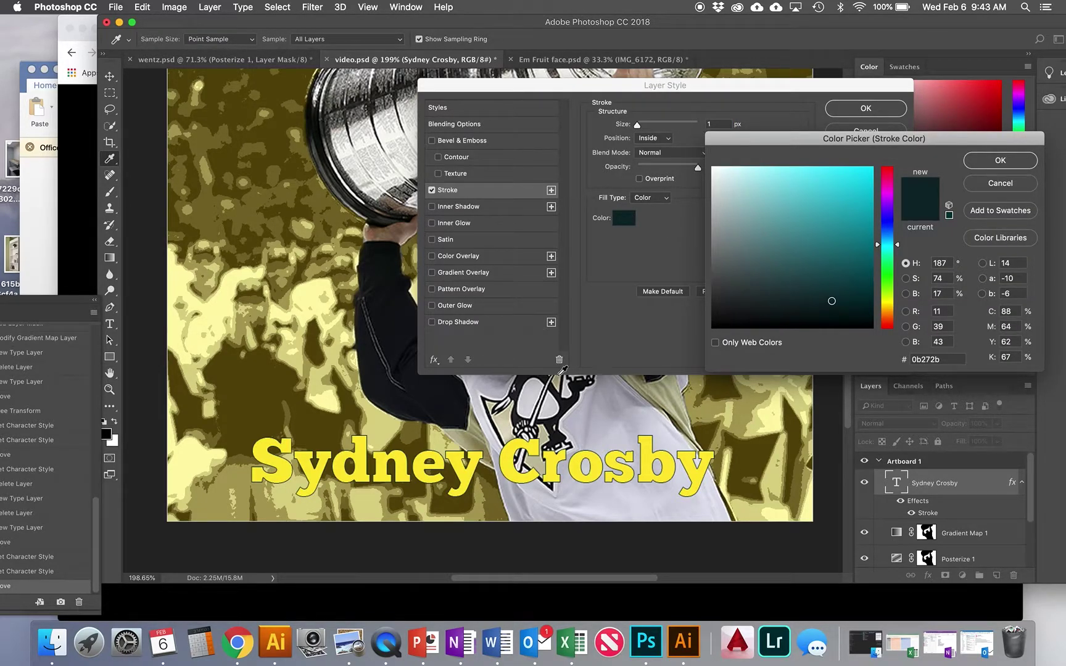
drag(436, 377, 430, 394)
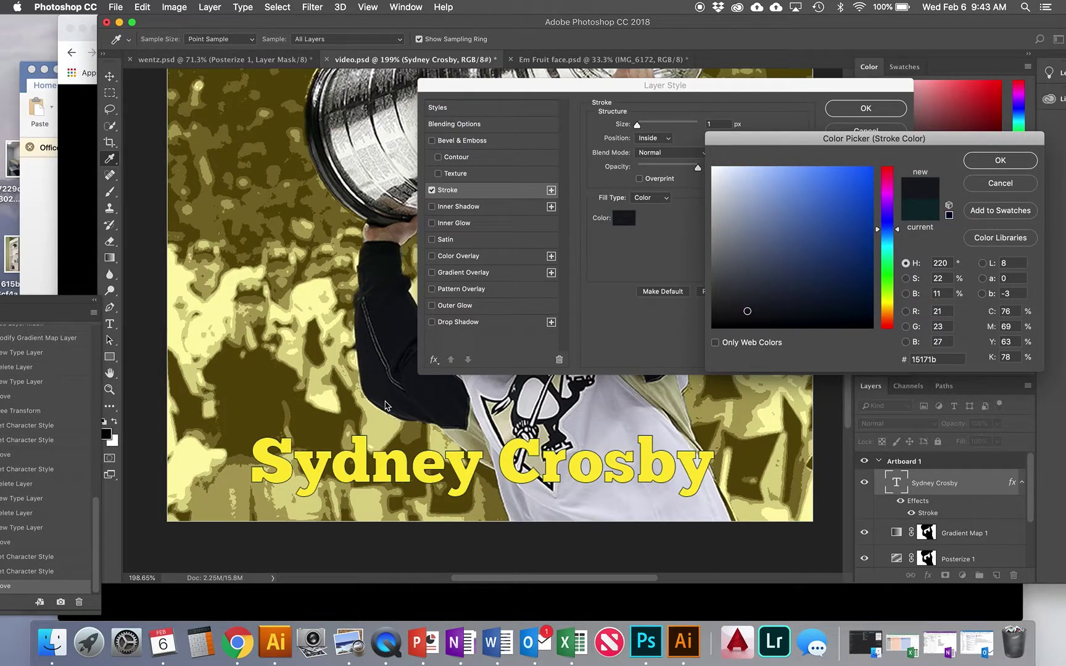
mouse_move(440, 392)
mouse_down()
mouse_move(408, 396)
mouse_move(446, 402)
mouse_up()
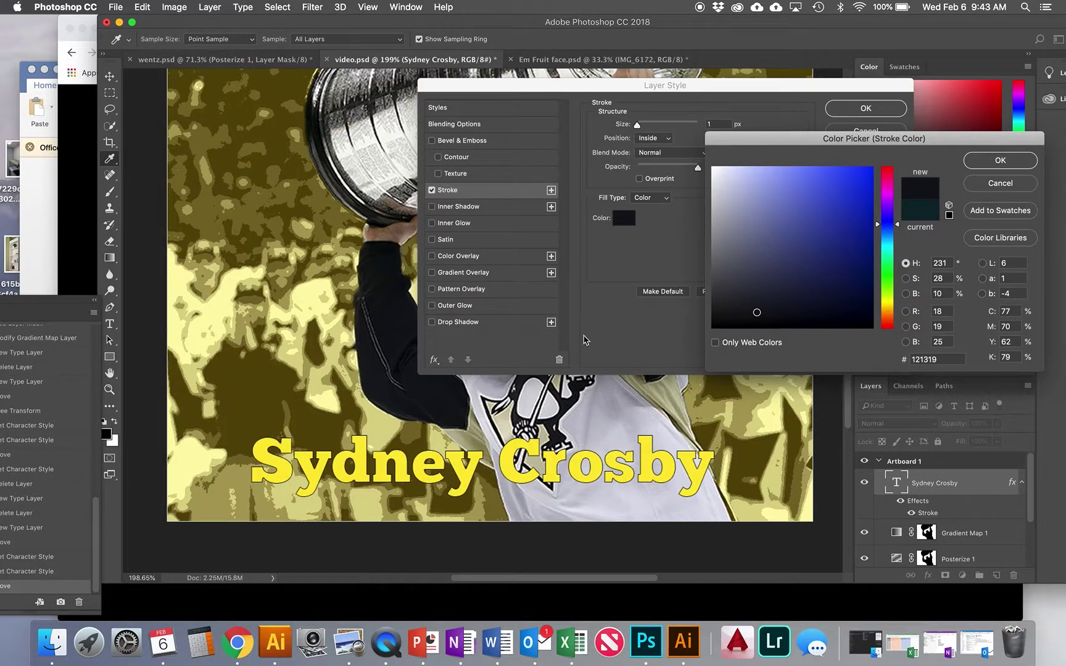
click(637, 126)
click(999, 161)
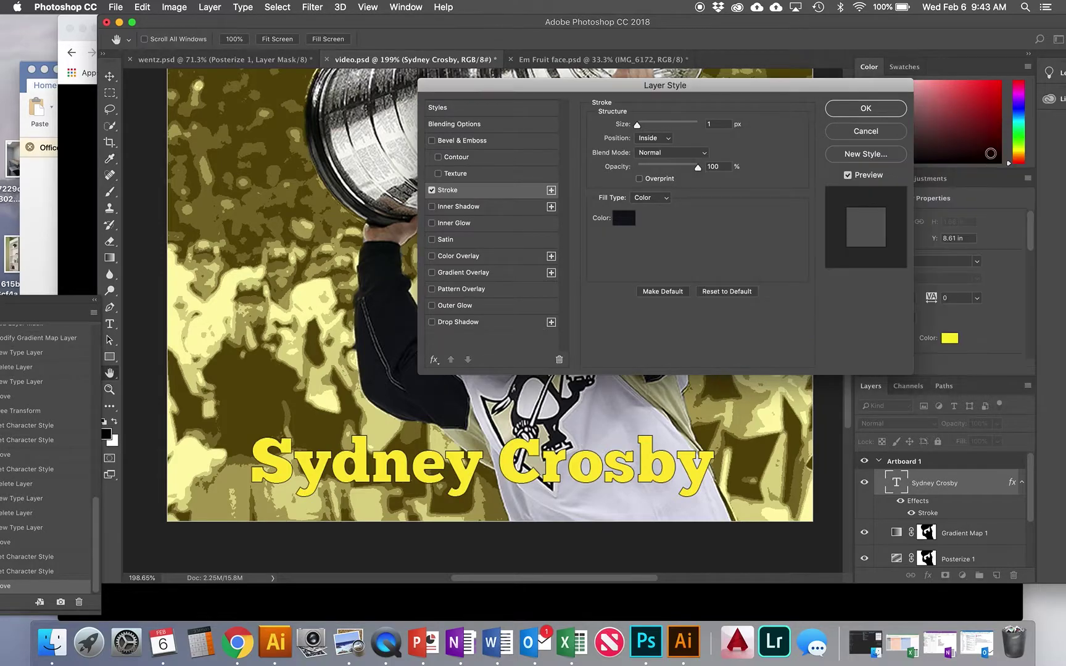
click(637, 125)
drag(637, 126, 639, 128)
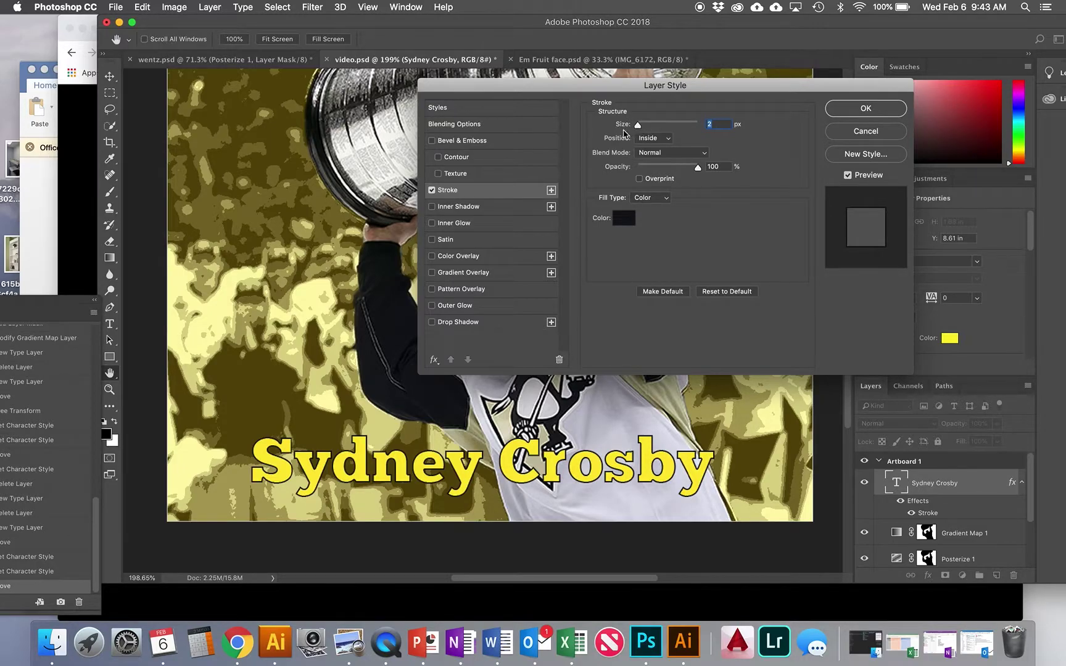
click(468, 145)
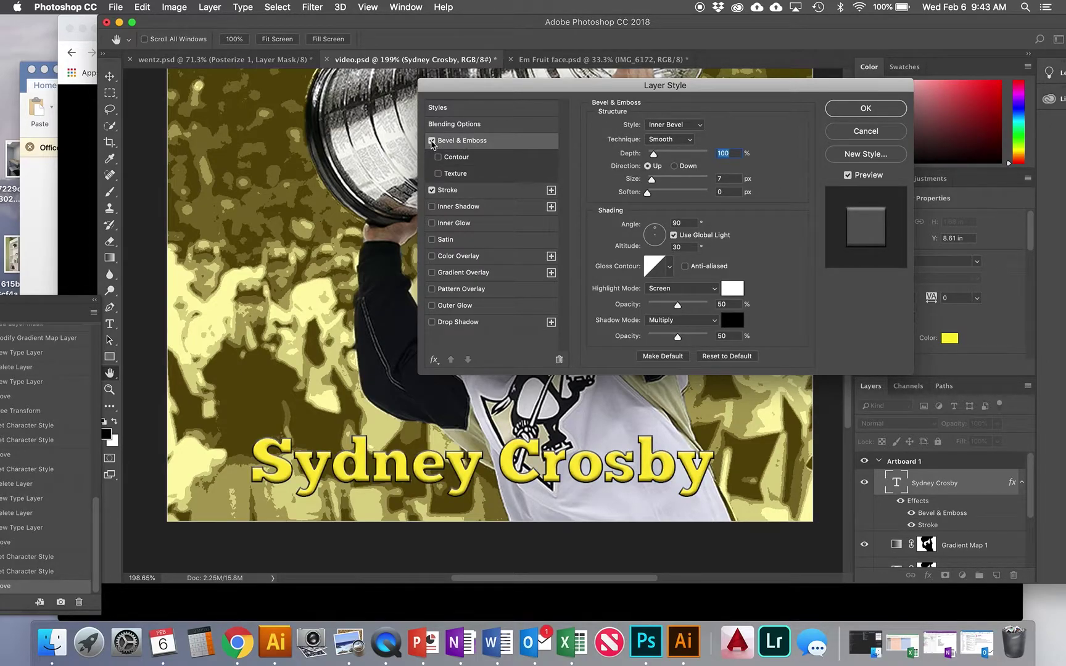
Step: Try Outer Bevel and Inner Bevel styles on the title, then switch Bevel & Emboss off
click(432, 141)
click(431, 140)
click(673, 124)
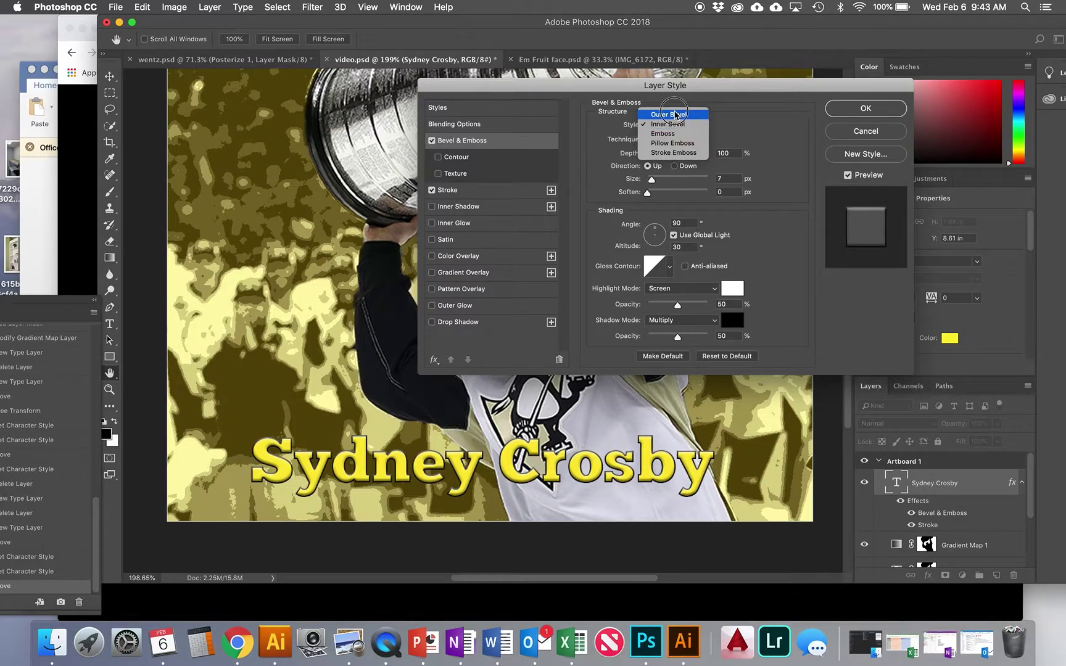
click(676, 115)
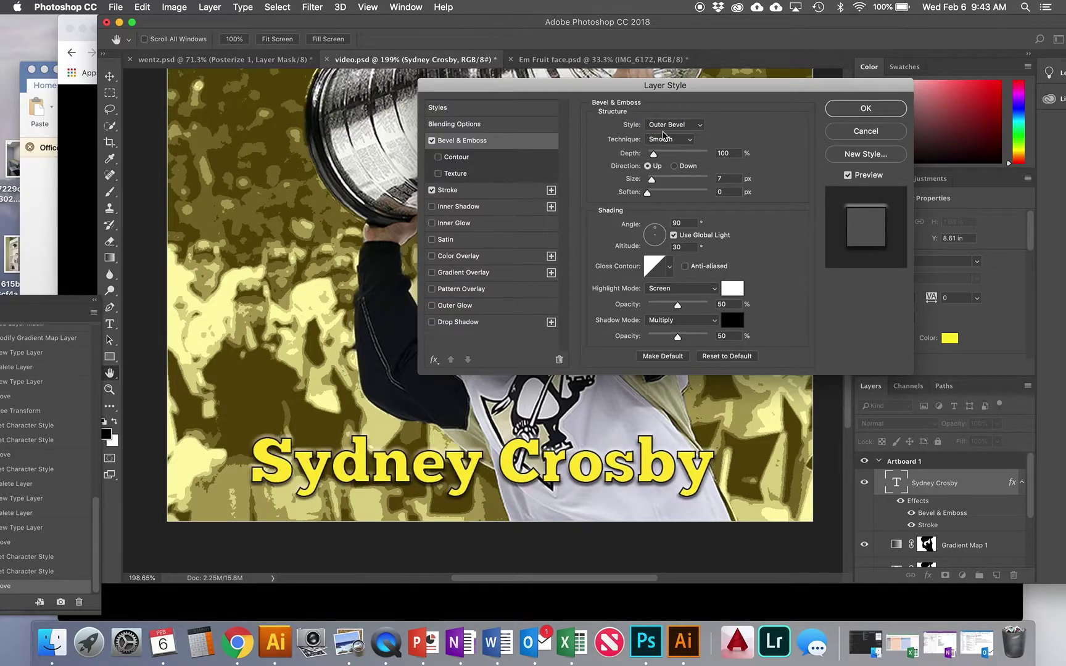
click(664, 126)
click(662, 134)
click(433, 142)
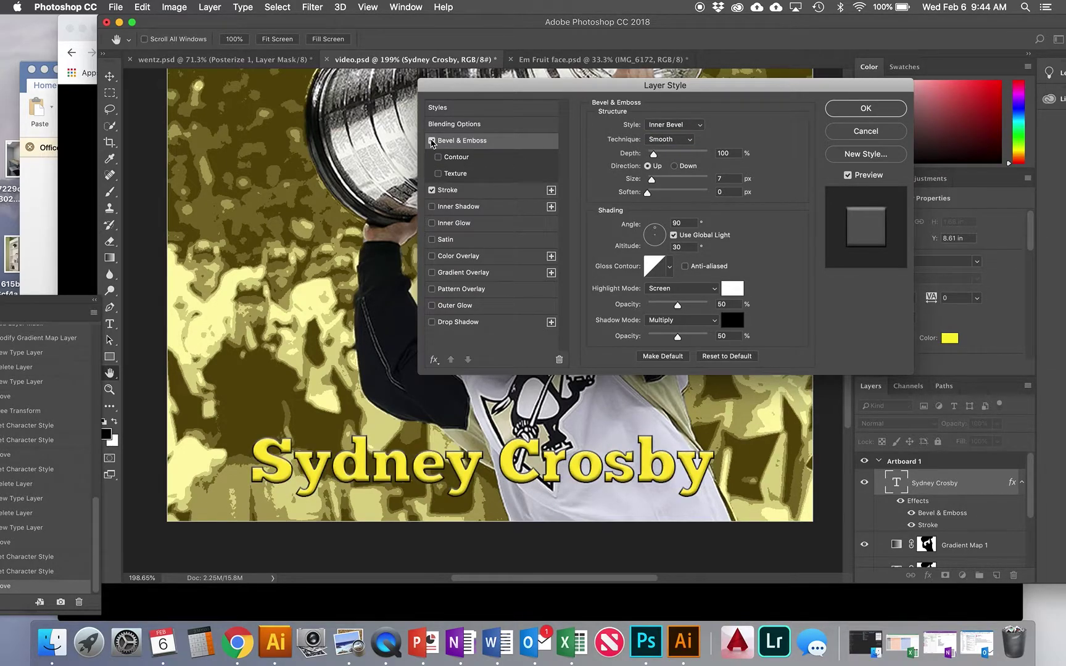
click(433, 141)
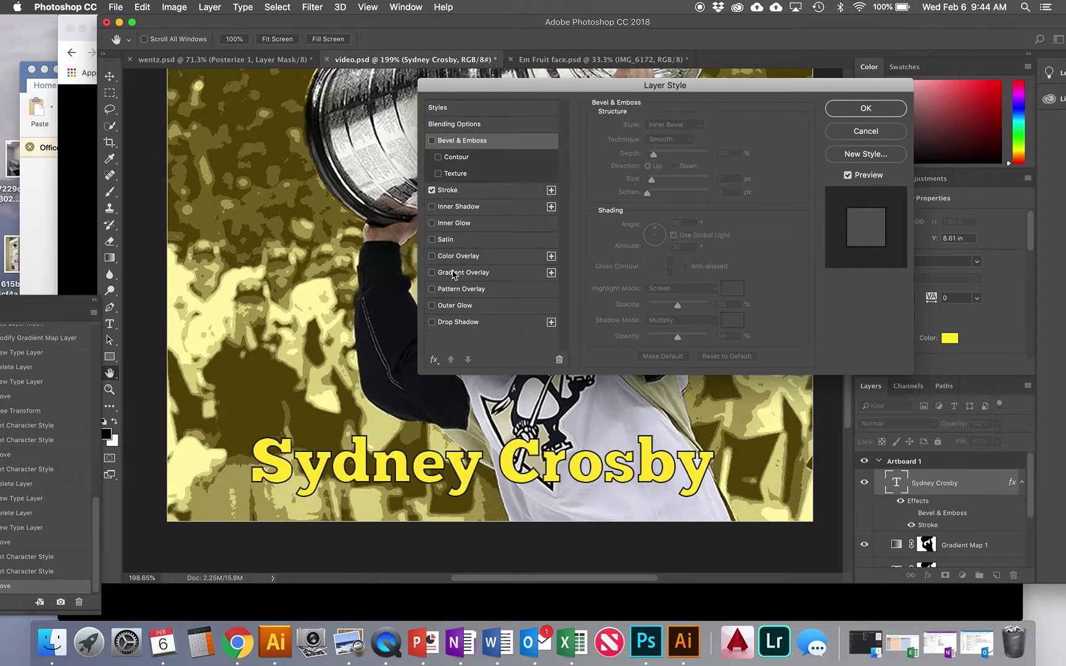
click(458, 322)
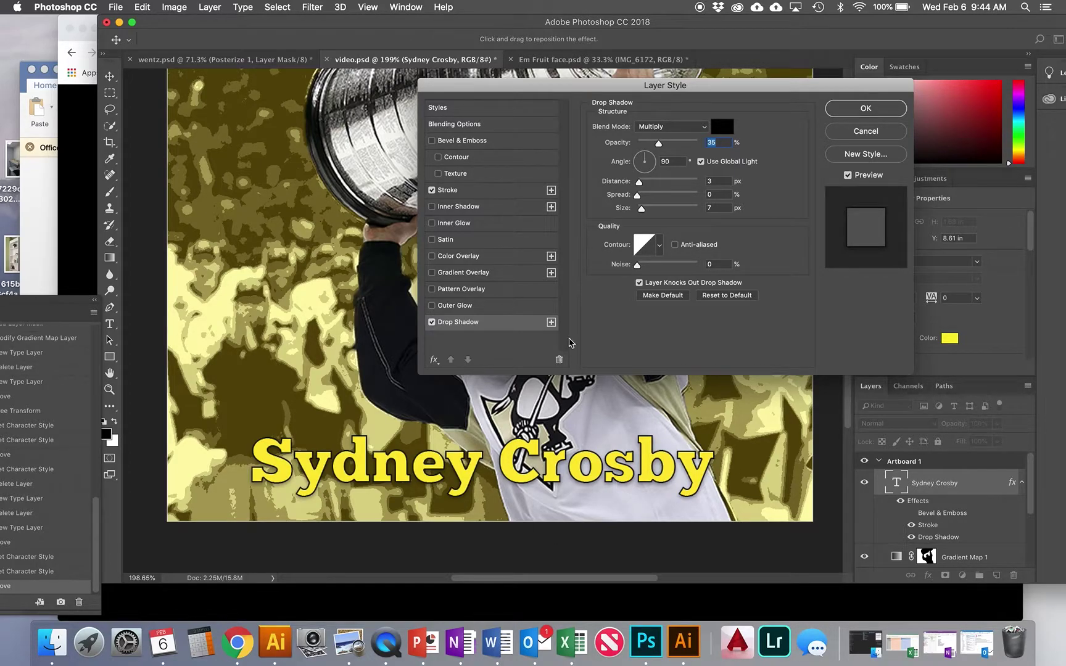
Step: Toggle the Multiply drop shadow (35%, 3 px distance, 7 px size) to compare, leaving it on
click(431, 322)
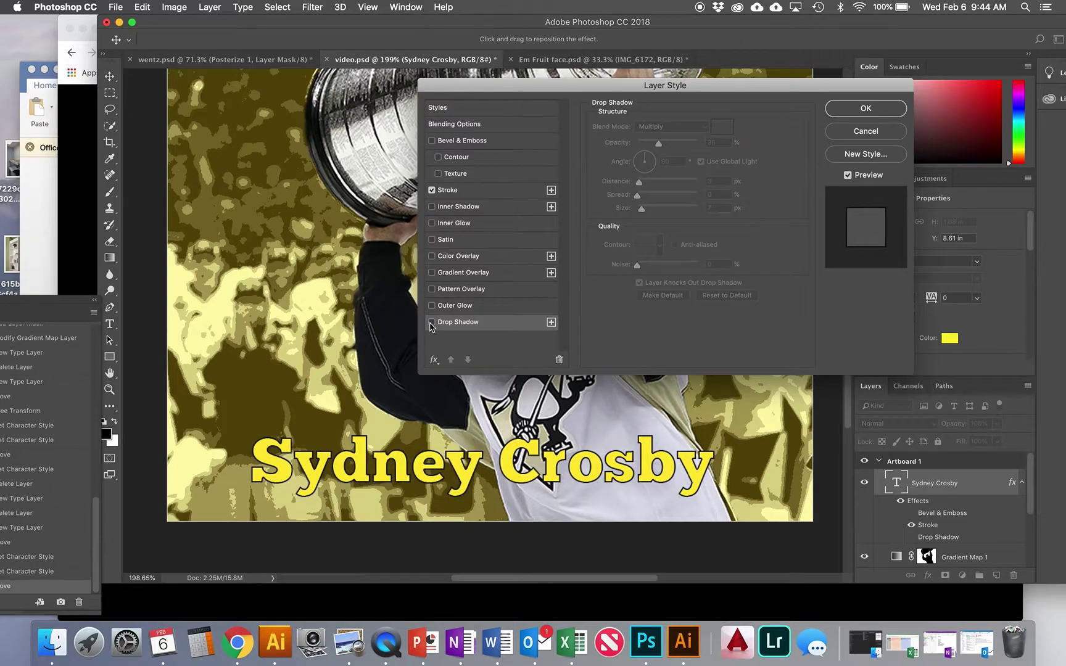
click(432, 322)
click(431, 322)
click(431, 322)
click(432, 322)
click(432, 323)
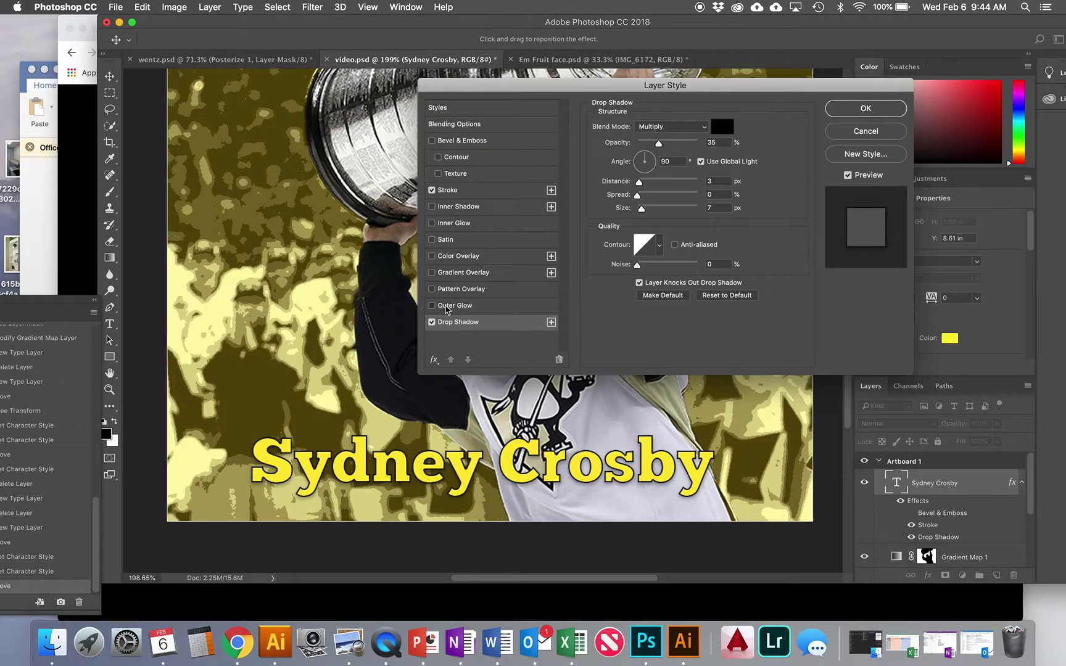
click(433, 306)
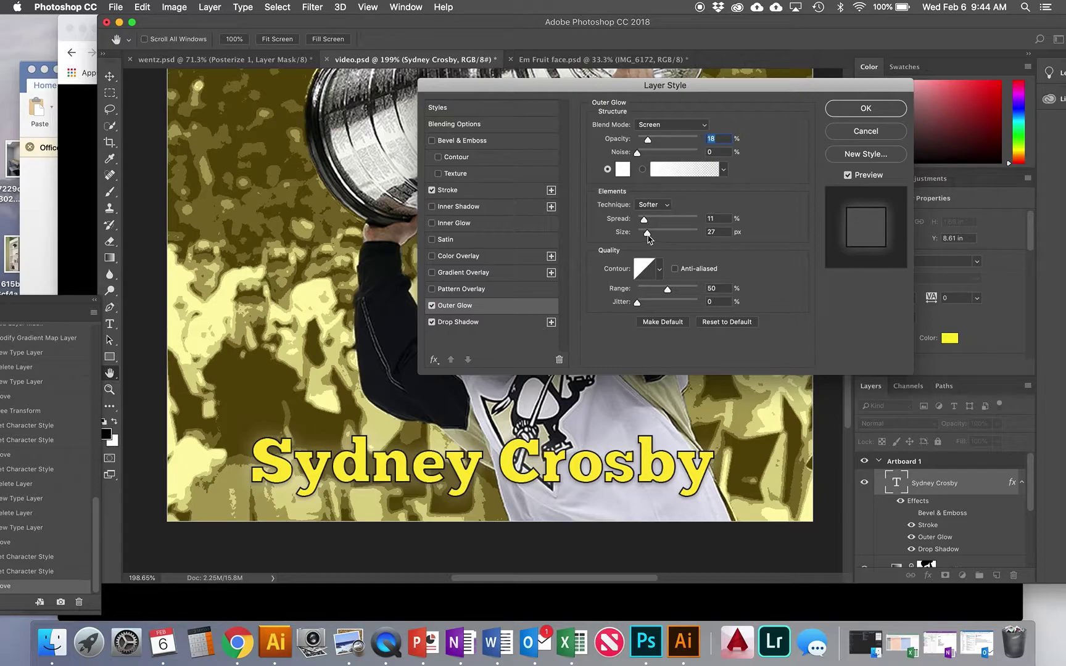
Step: Try an outer glow with 46 px size and higher opacity, then turn it off
drag(647, 234, 652, 235)
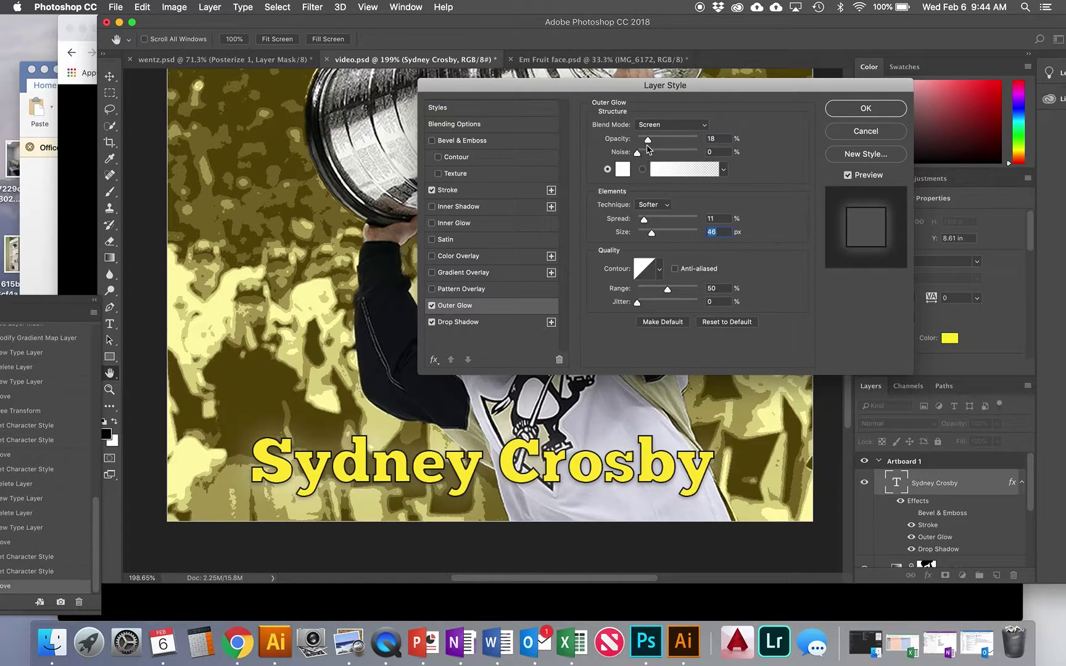
mouse_move(649, 142)
mouse_down()
mouse_move(684, 142)
mouse_move(646, 142)
mouse_up()
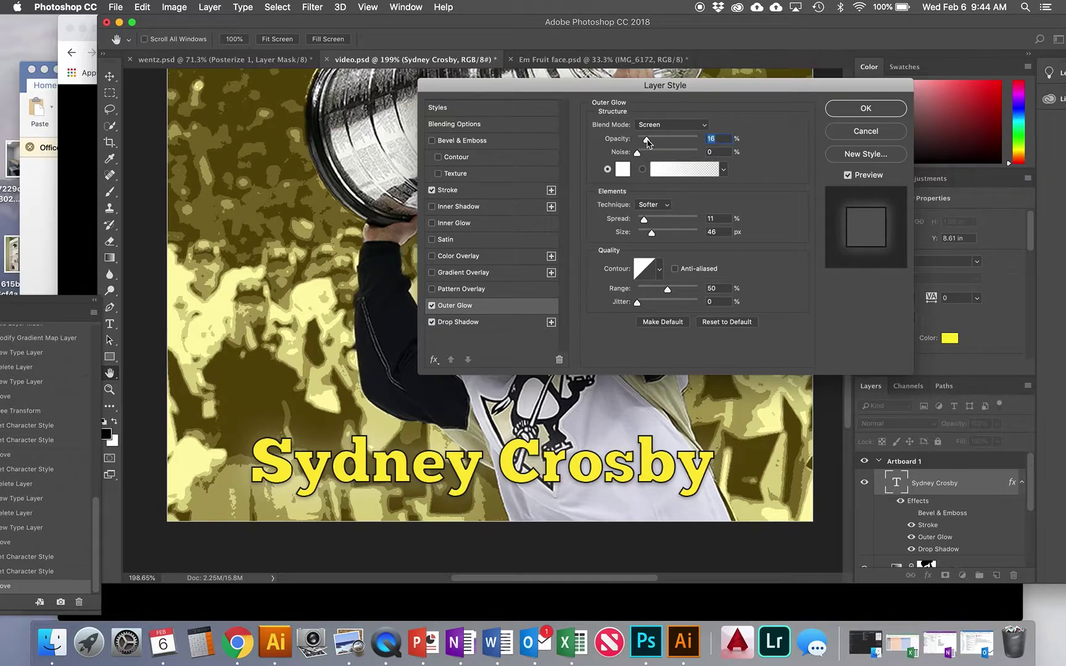
click(432, 305)
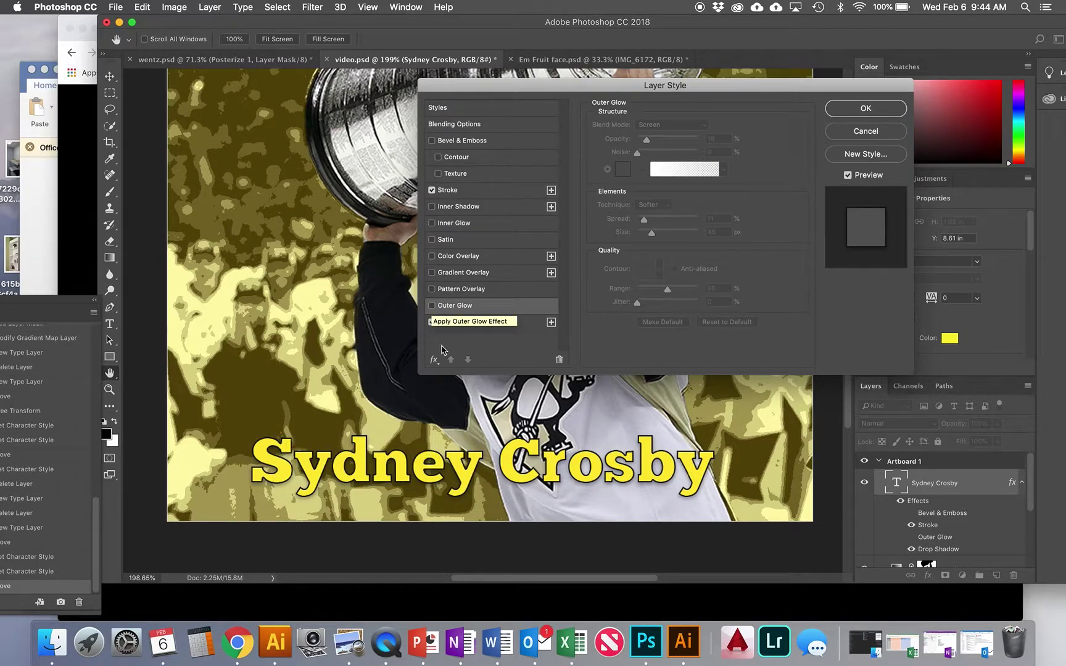
Step: Soften the drop shadow to 17% opacity, 4 px distance and 8% spread, then apply the styles
click(528, 323)
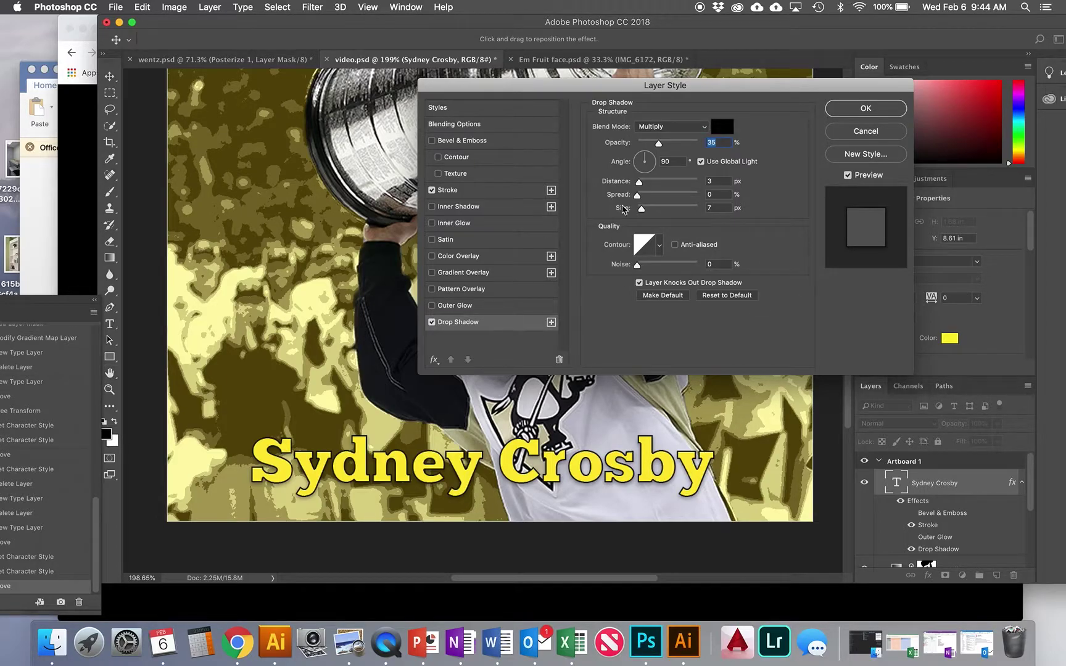
drag(640, 187, 641, 185)
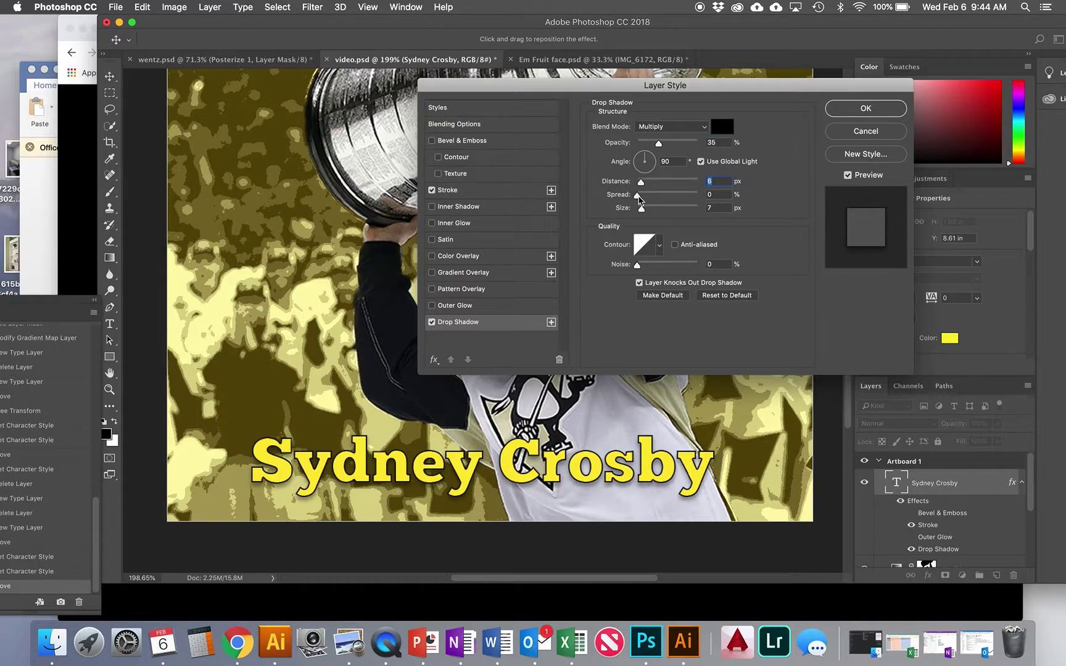
drag(639, 197, 643, 198)
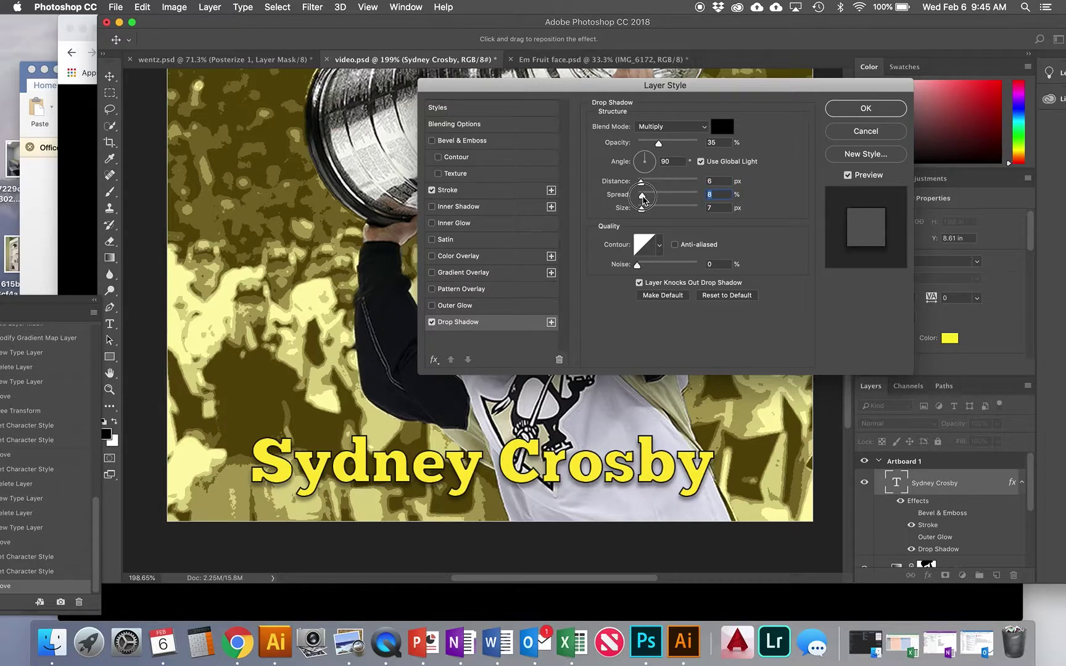
drag(658, 143, 640, 183)
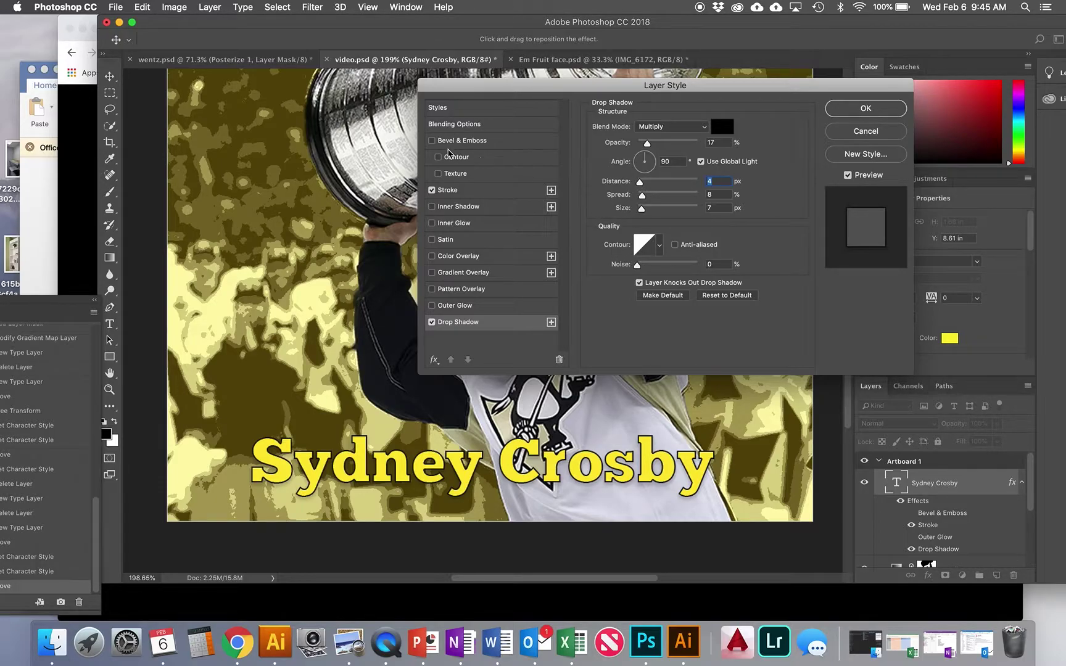
click(432, 141)
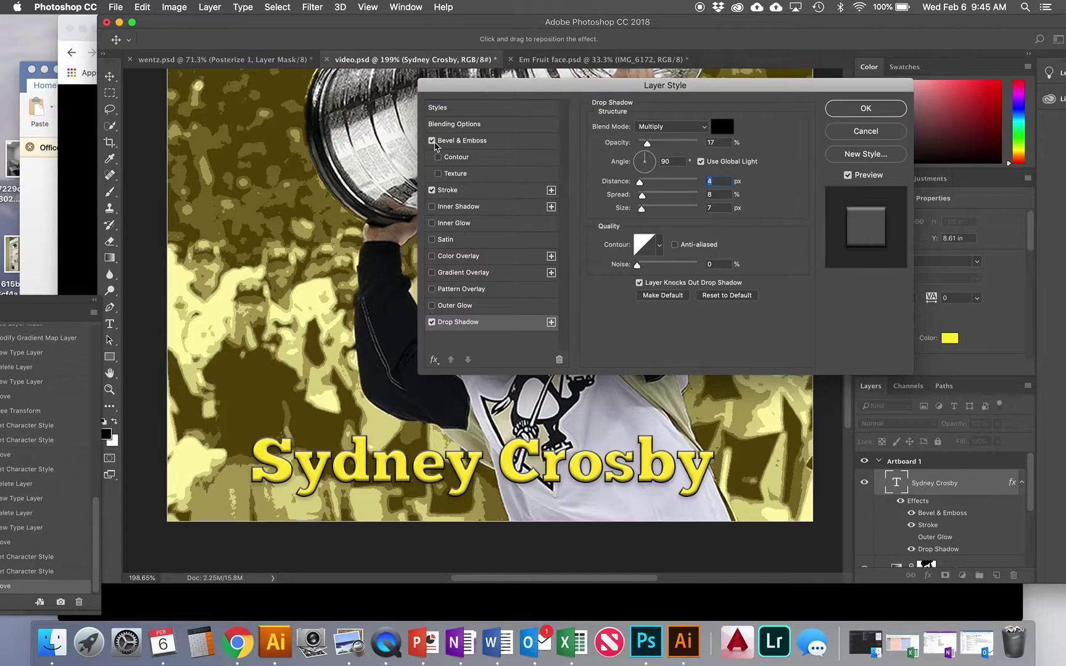
click(433, 141)
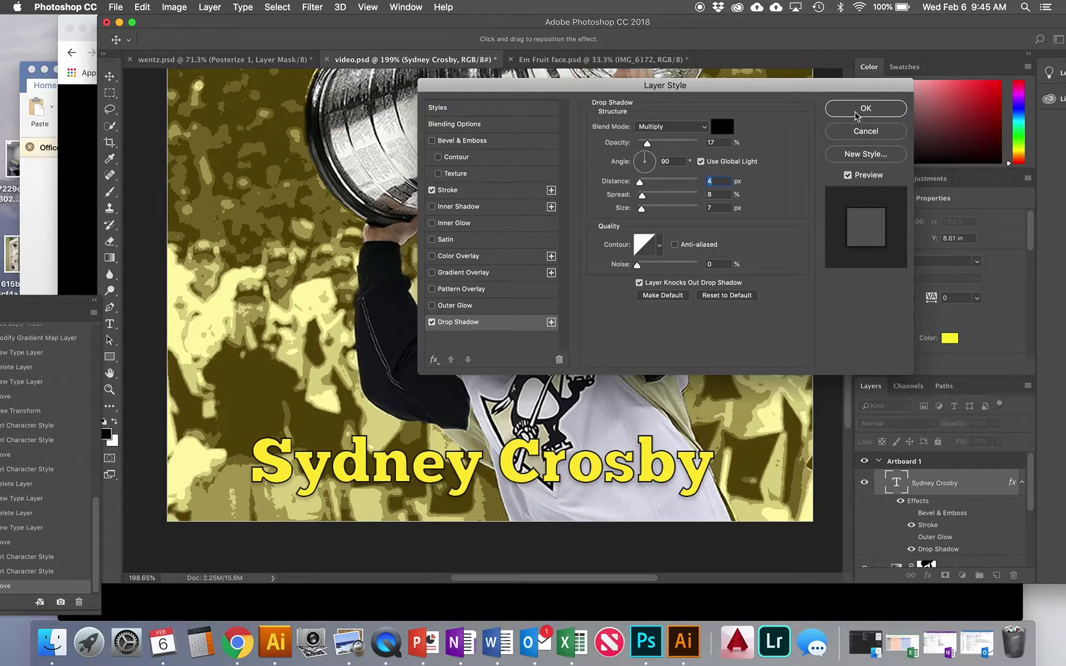
click(866, 109)
Step: Reopen the Sydney Crosby title's Stroke effect settings and cancel without changes
scroll(944, 521, down, 3)
scroll(944, 522, up, 1)
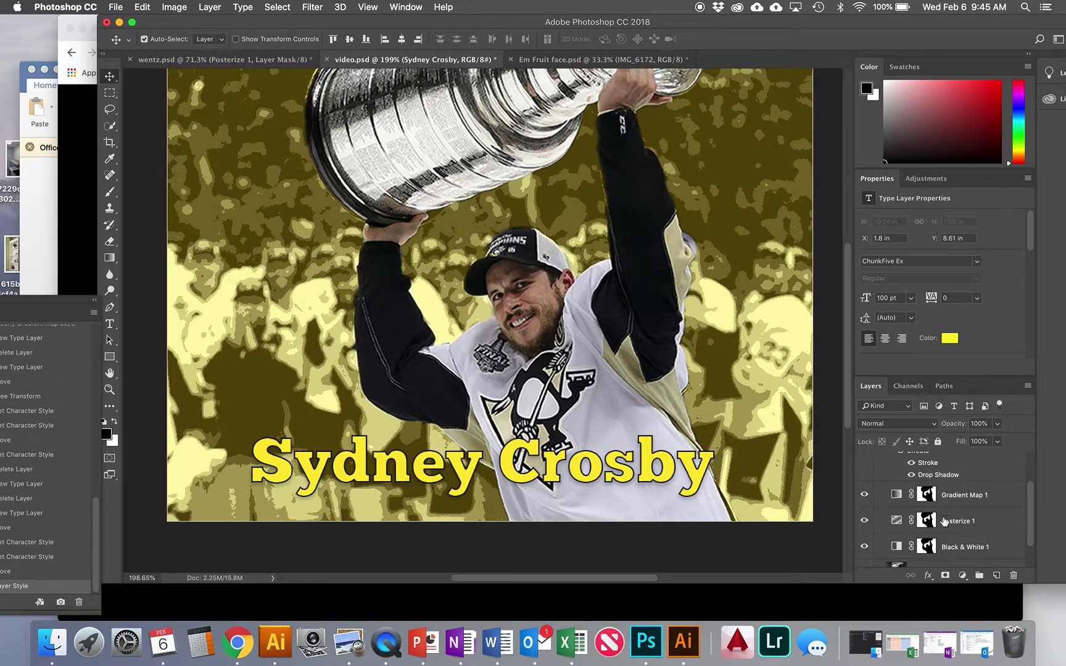
double_click(926, 464)
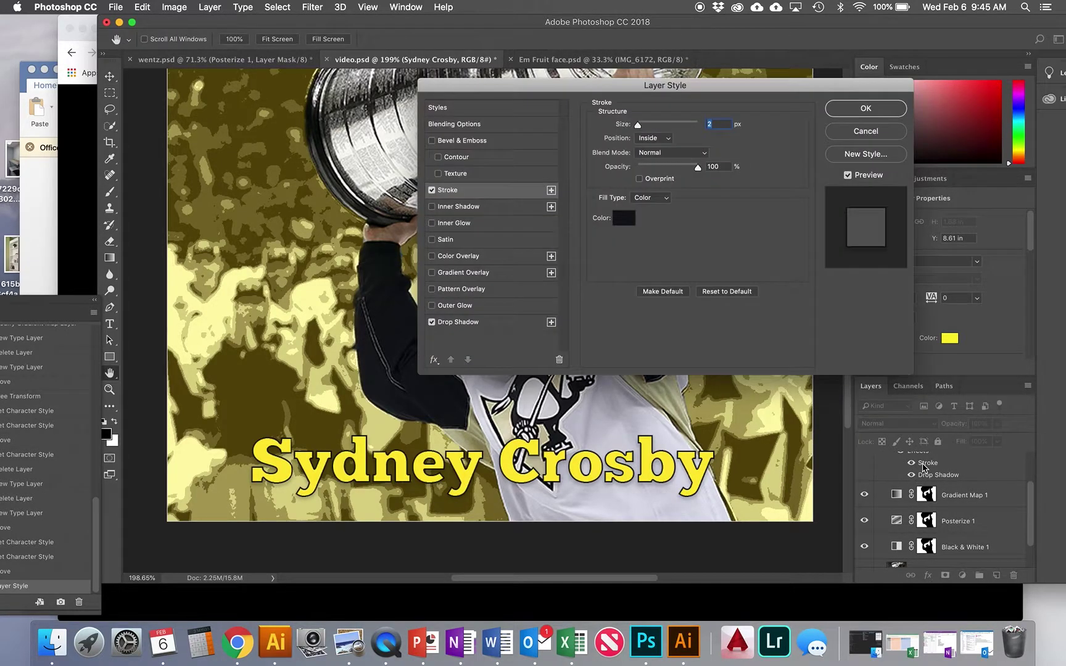
click(866, 131)
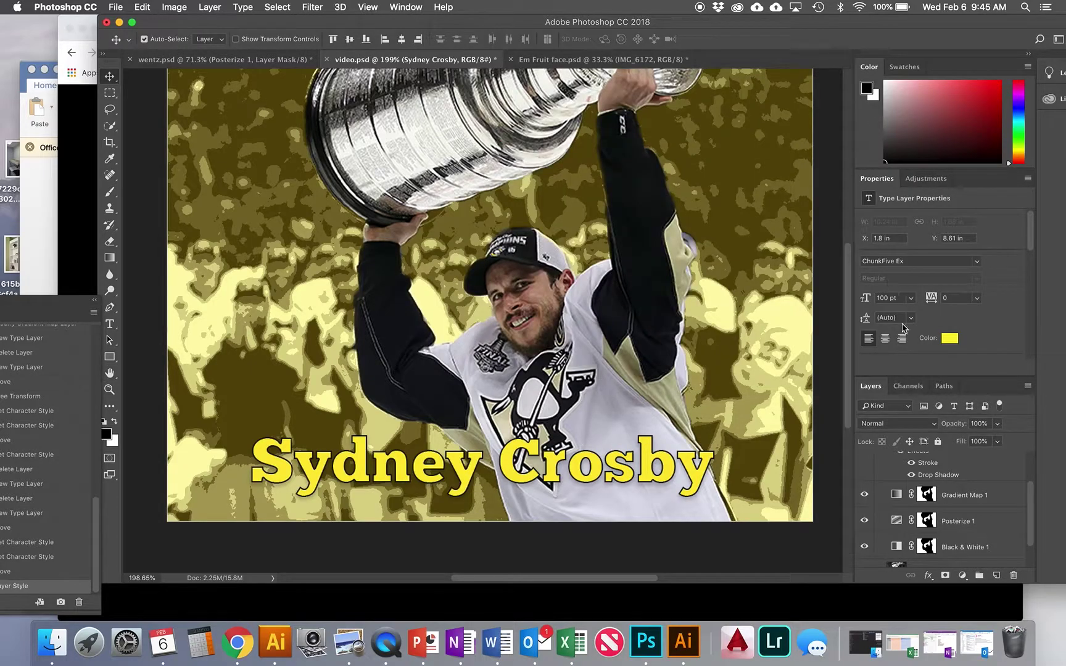
Step: Hide and re-show the title's Stroke effect to compare the look
click(911, 467)
click(911, 467)
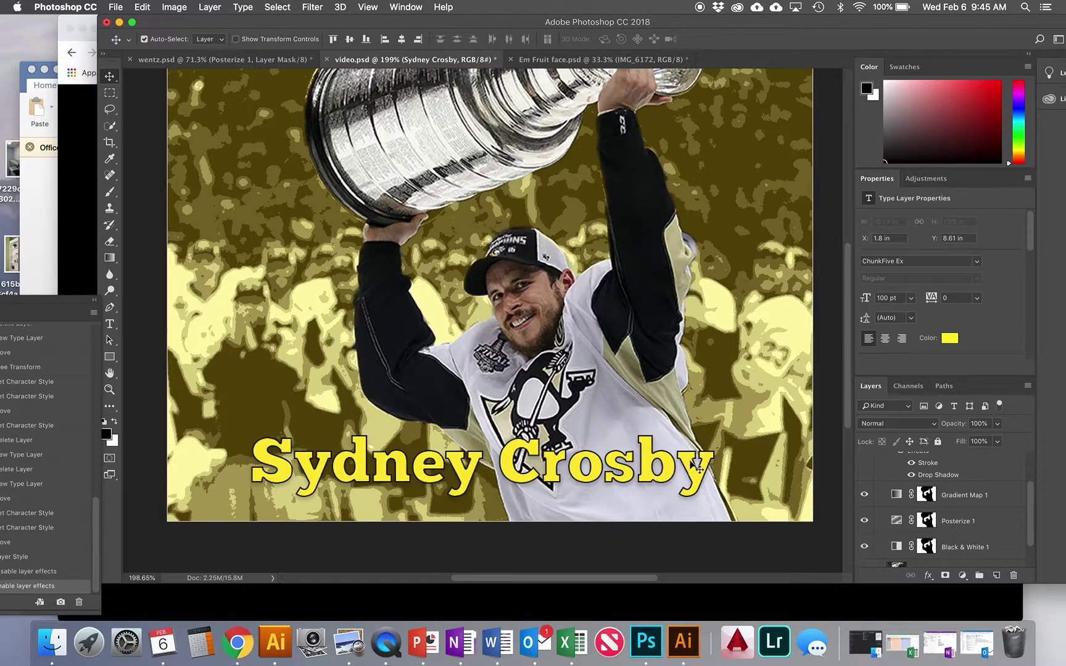
scroll(950, 534, down, 2)
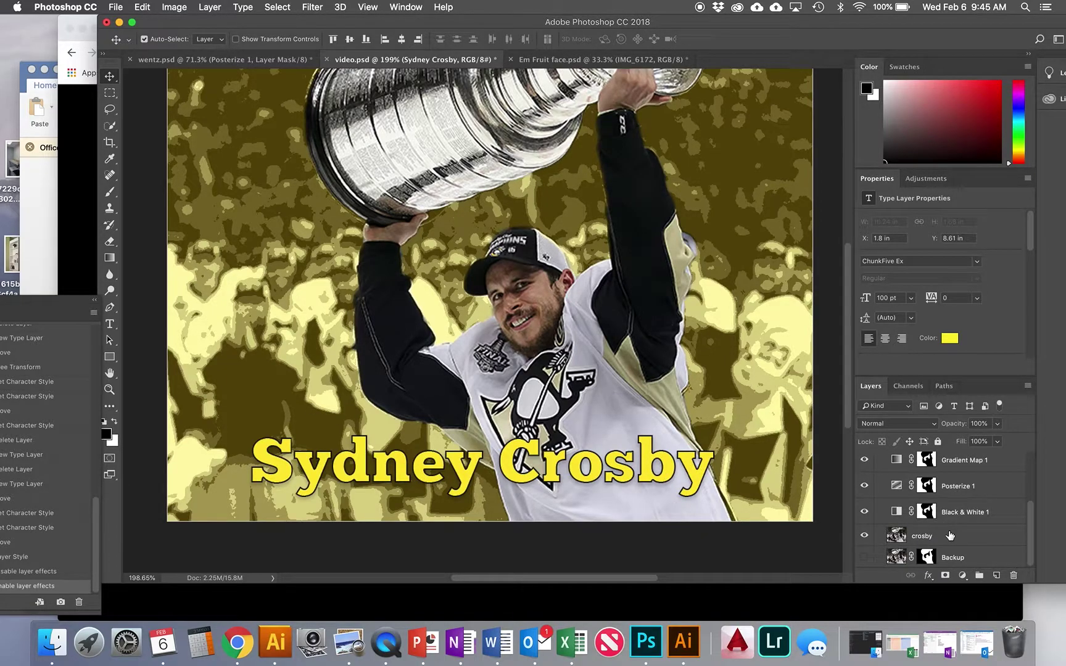
scroll(950, 536, up, 5)
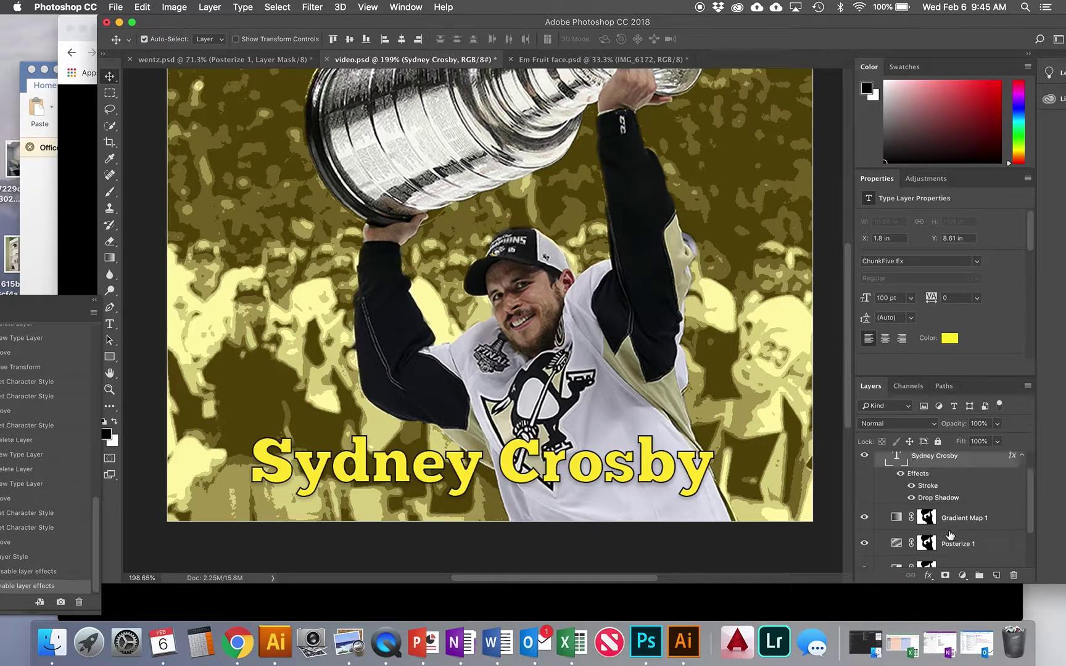